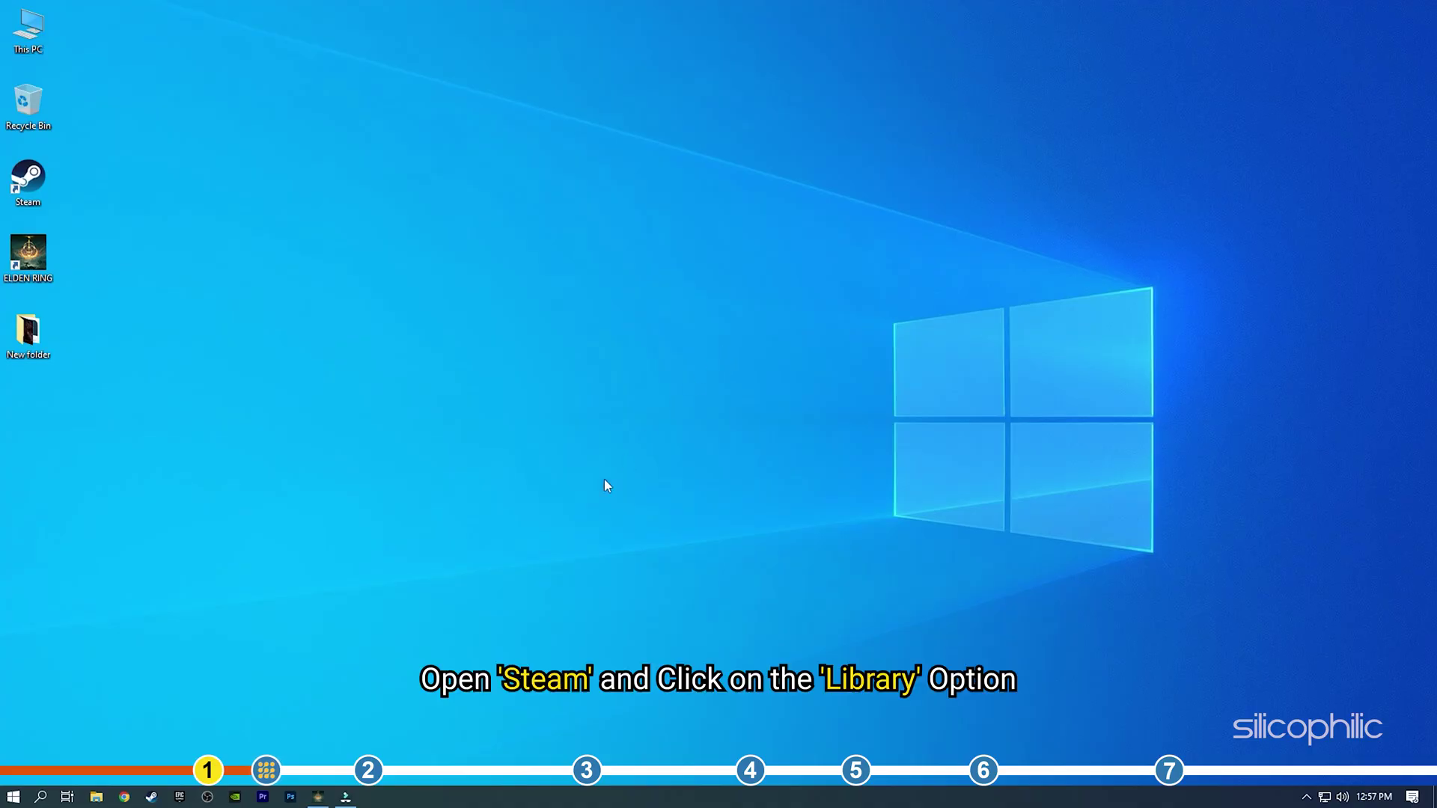
# Step: Start Verify integrity of game files for ELDEN RING from its Local Files properties
pyautogui.click(150, 798)
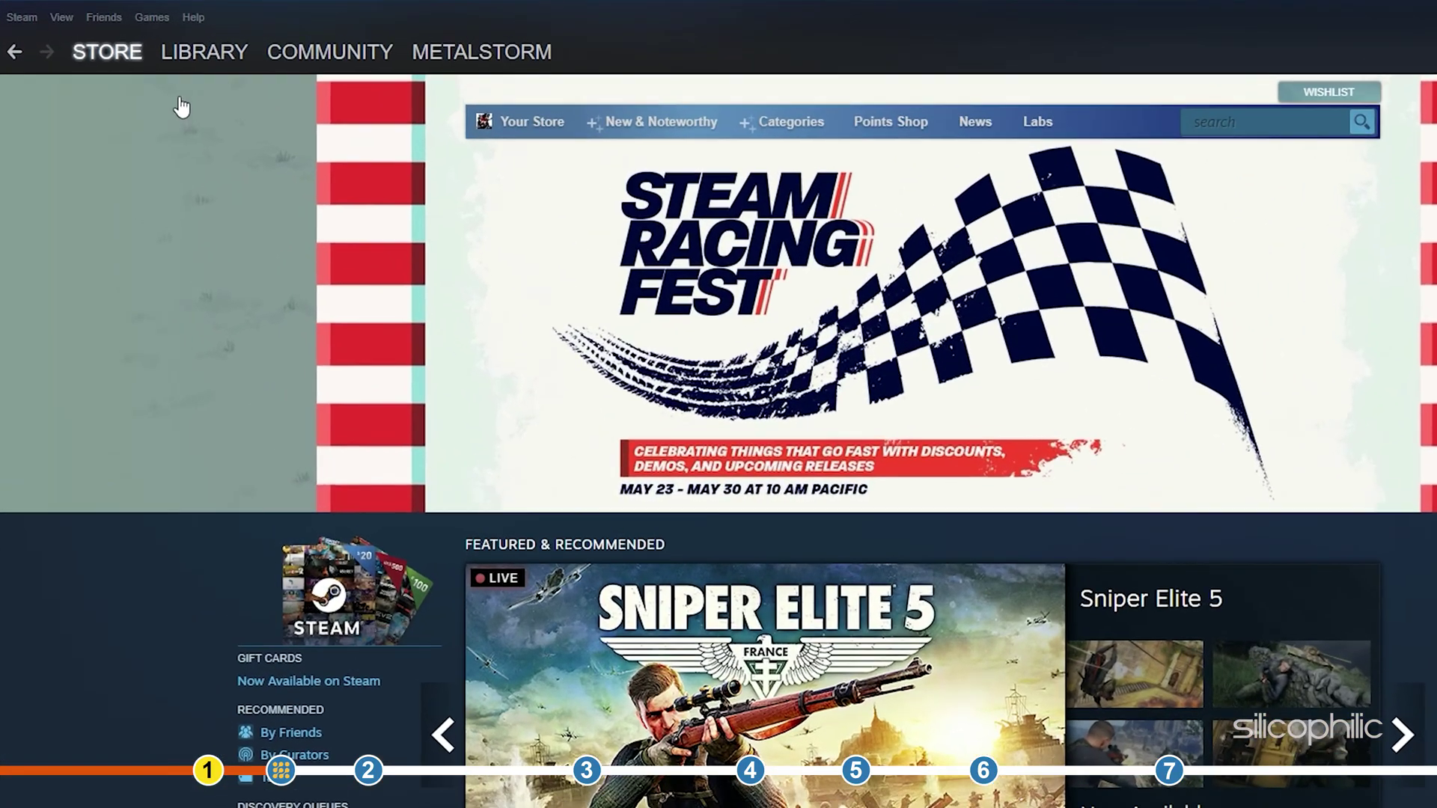
pyautogui.click(185, 57)
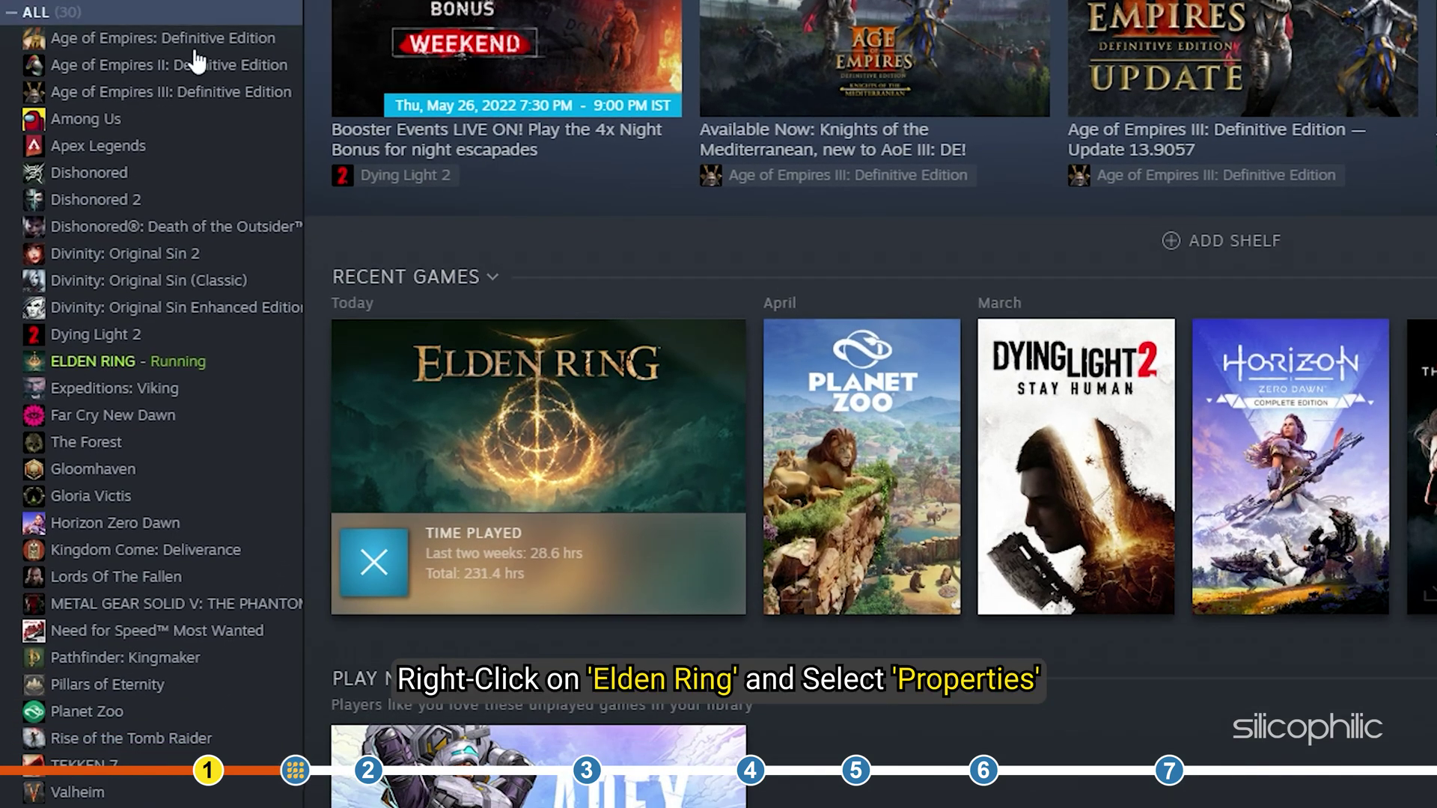
pyautogui.rightClick(154, 360)
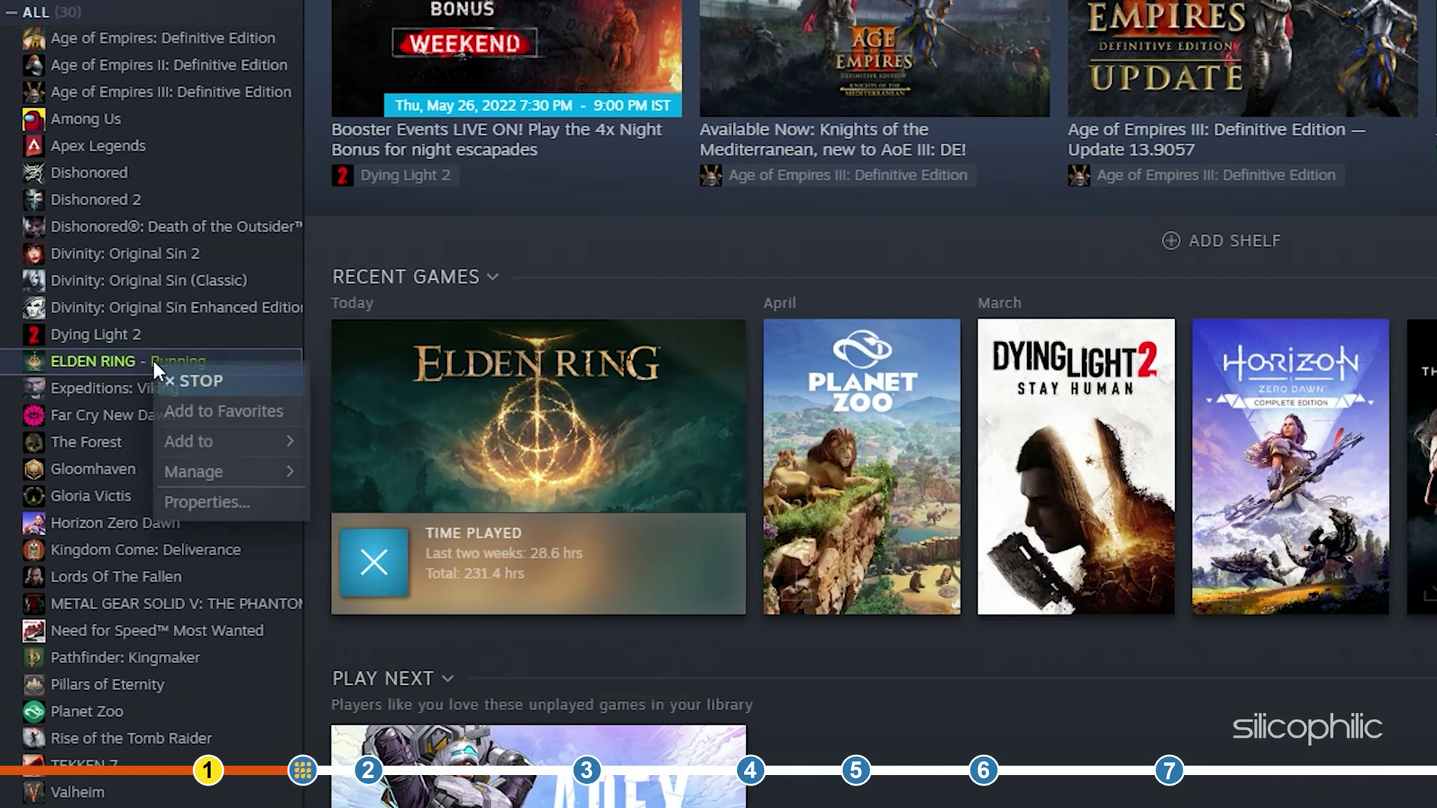
pyautogui.click(224, 502)
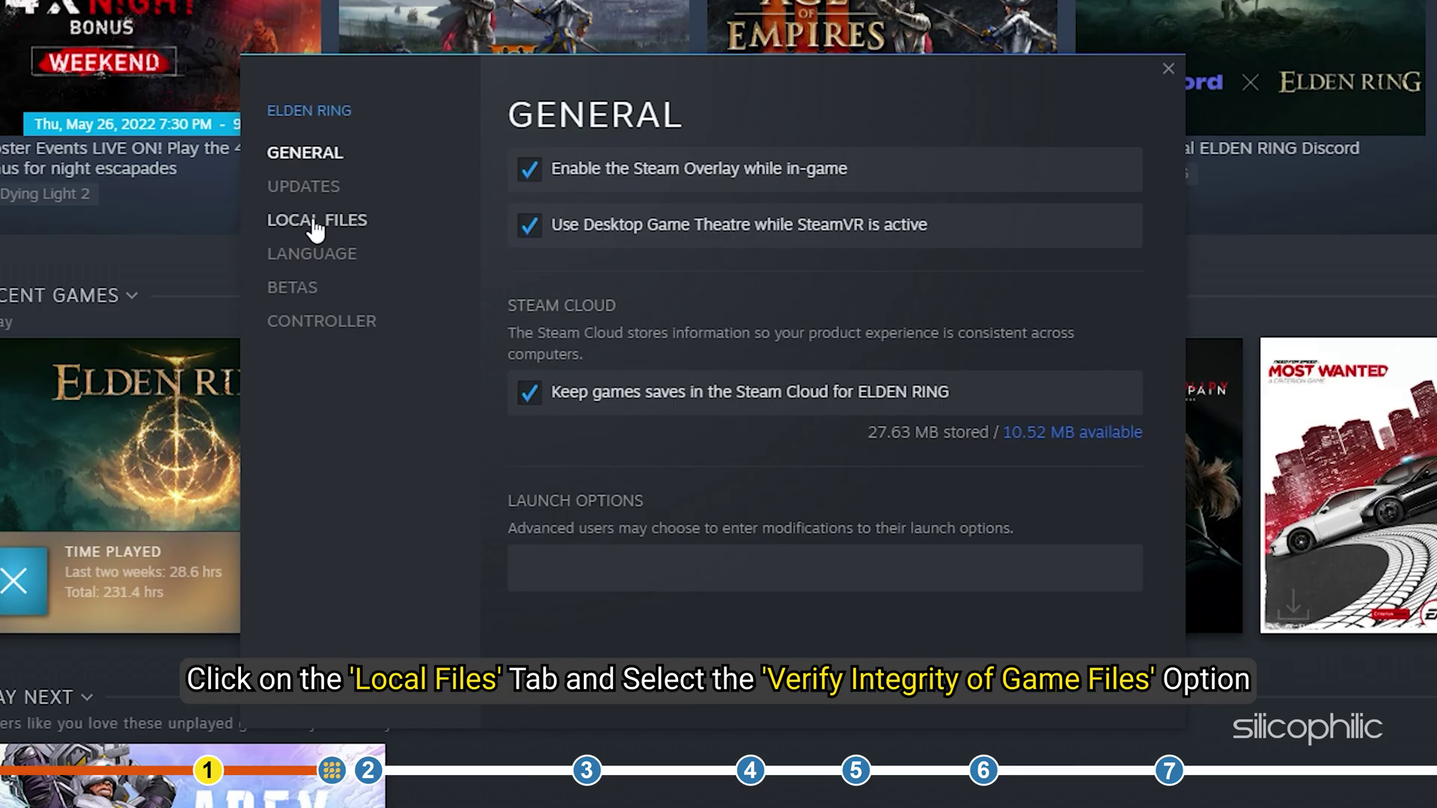
pyautogui.click(316, 225)
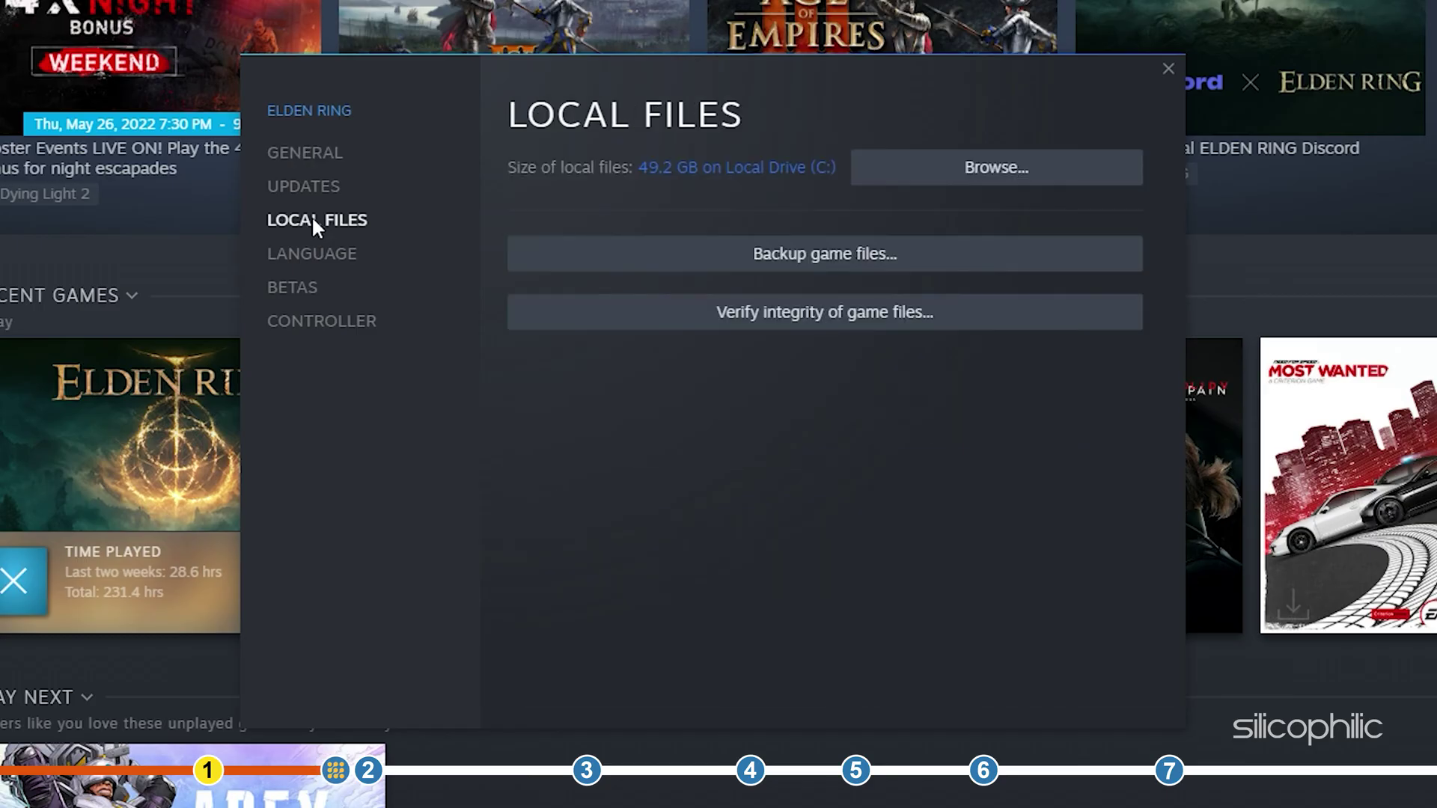
pyautogui.click(699, 319)
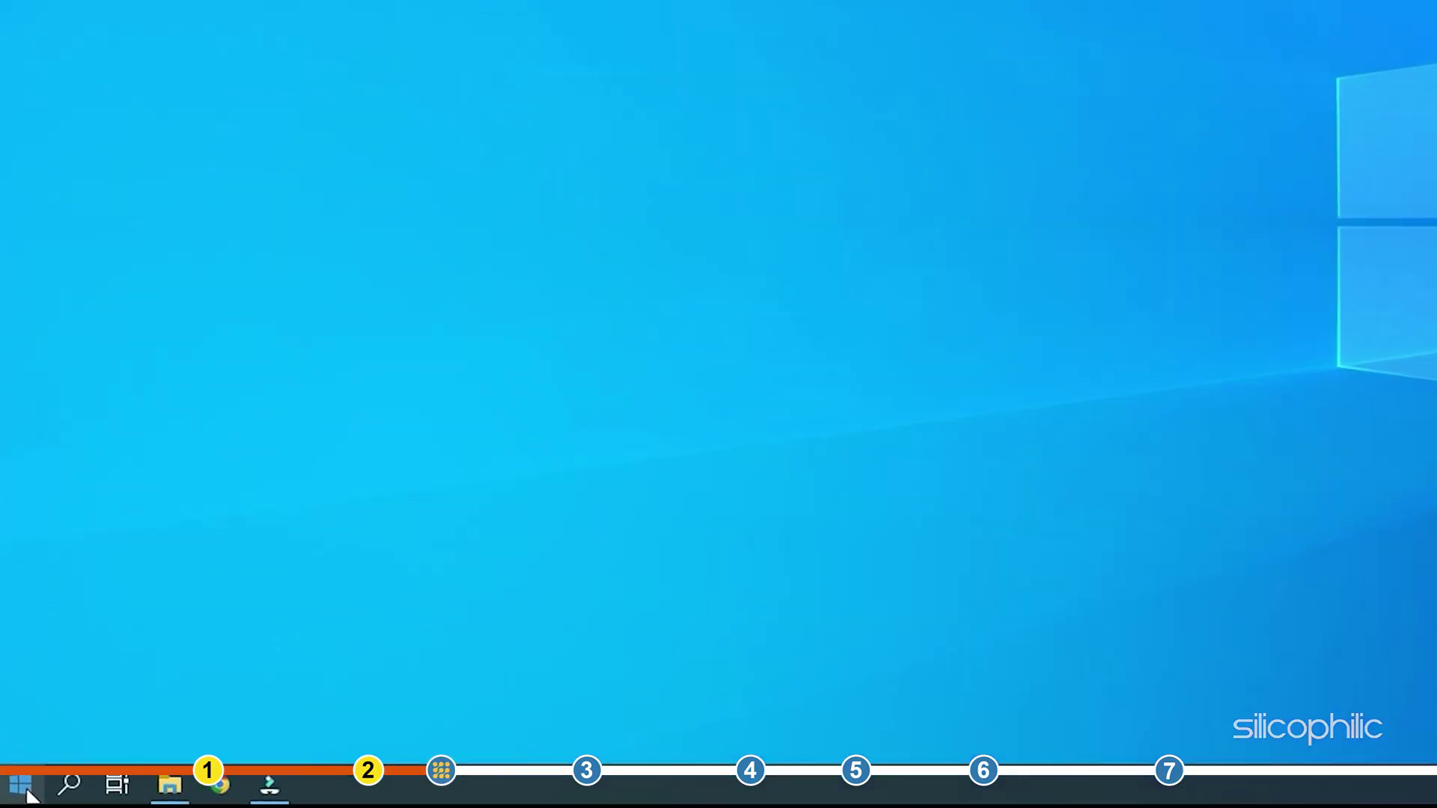
# Step: Search automatically for an updated AMD Radeon(TM) RX Vega 11 Graphics driver, then close Device Manager
pyautogui.rightClick(16, 792)
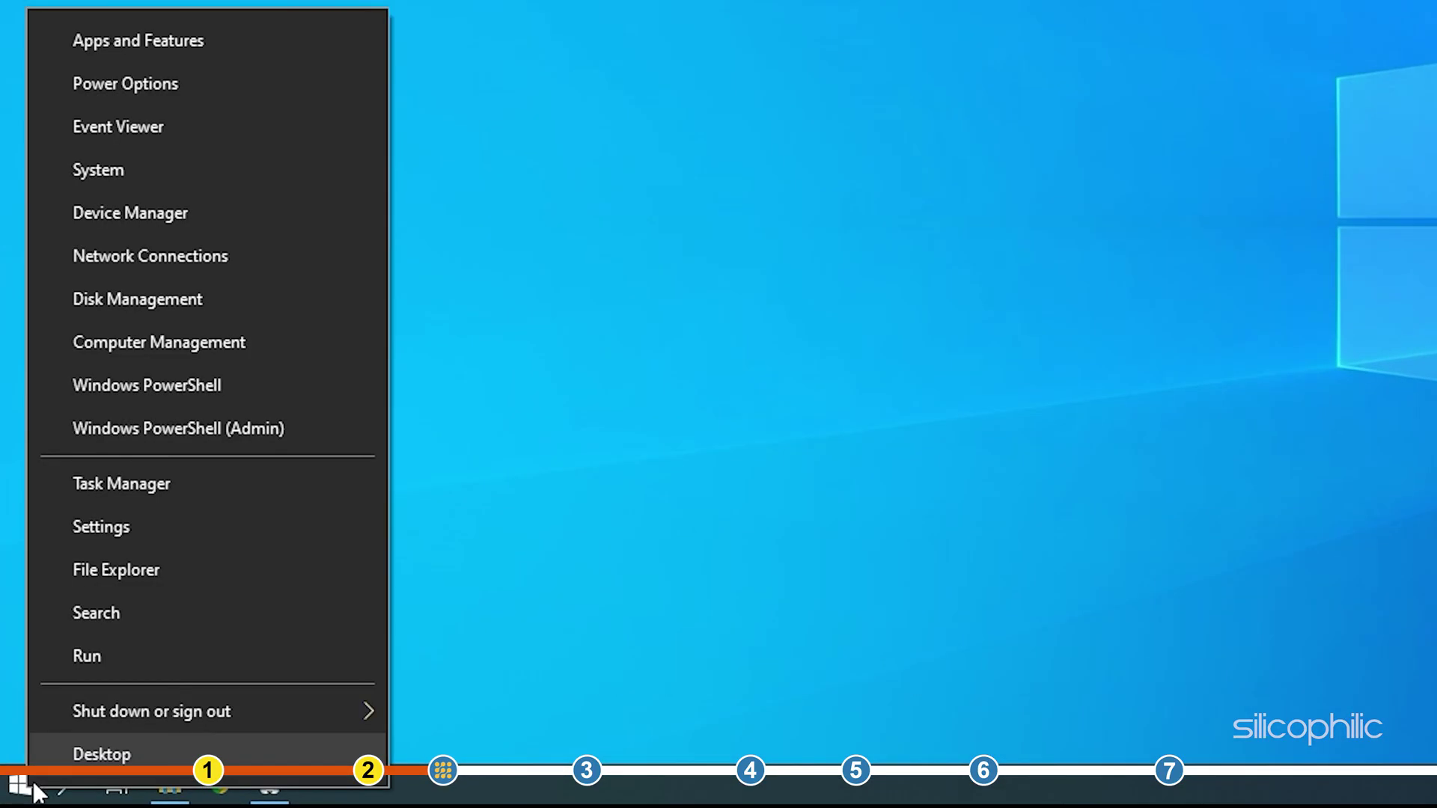
pyautogui.click(203, 212)
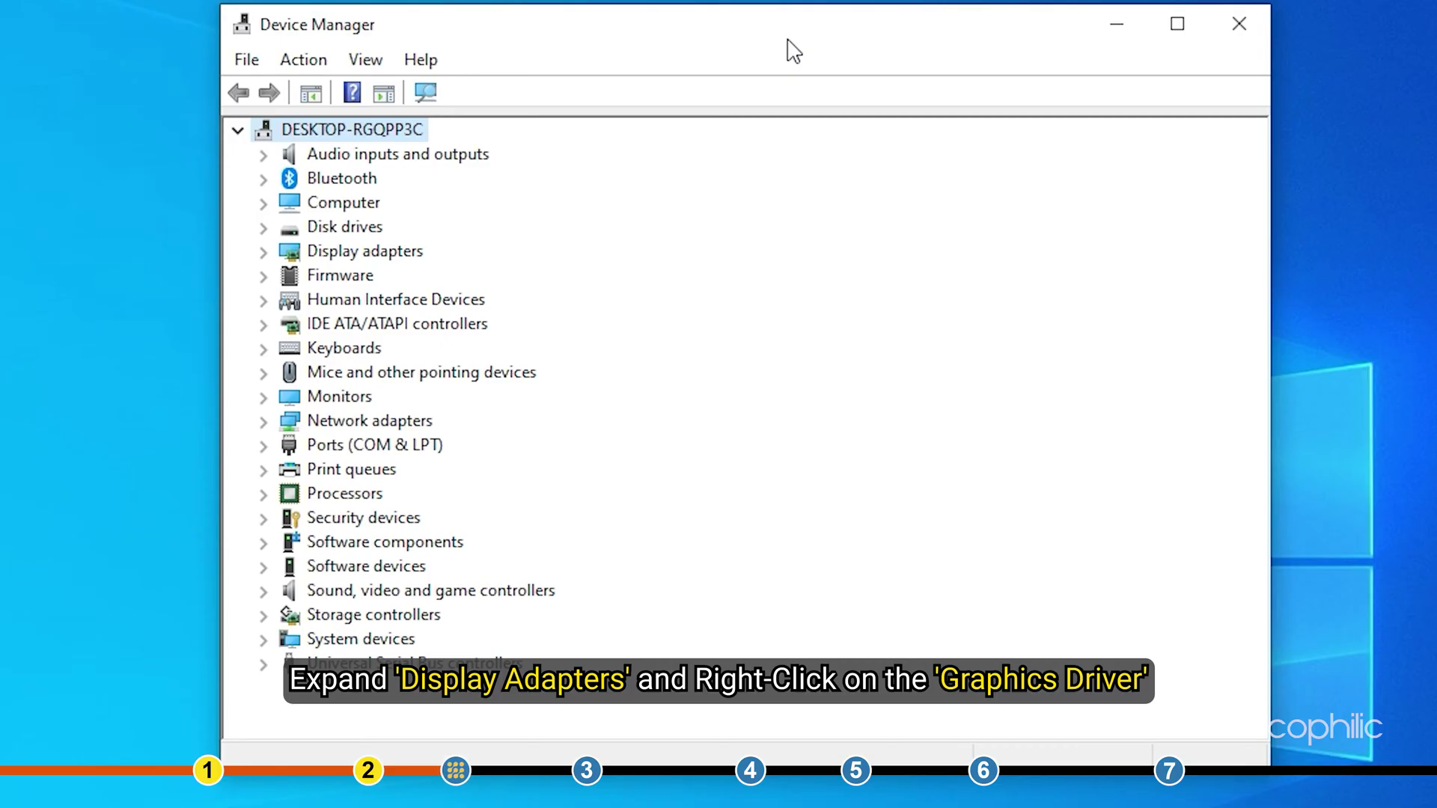
pyautogui.click(264, 253)
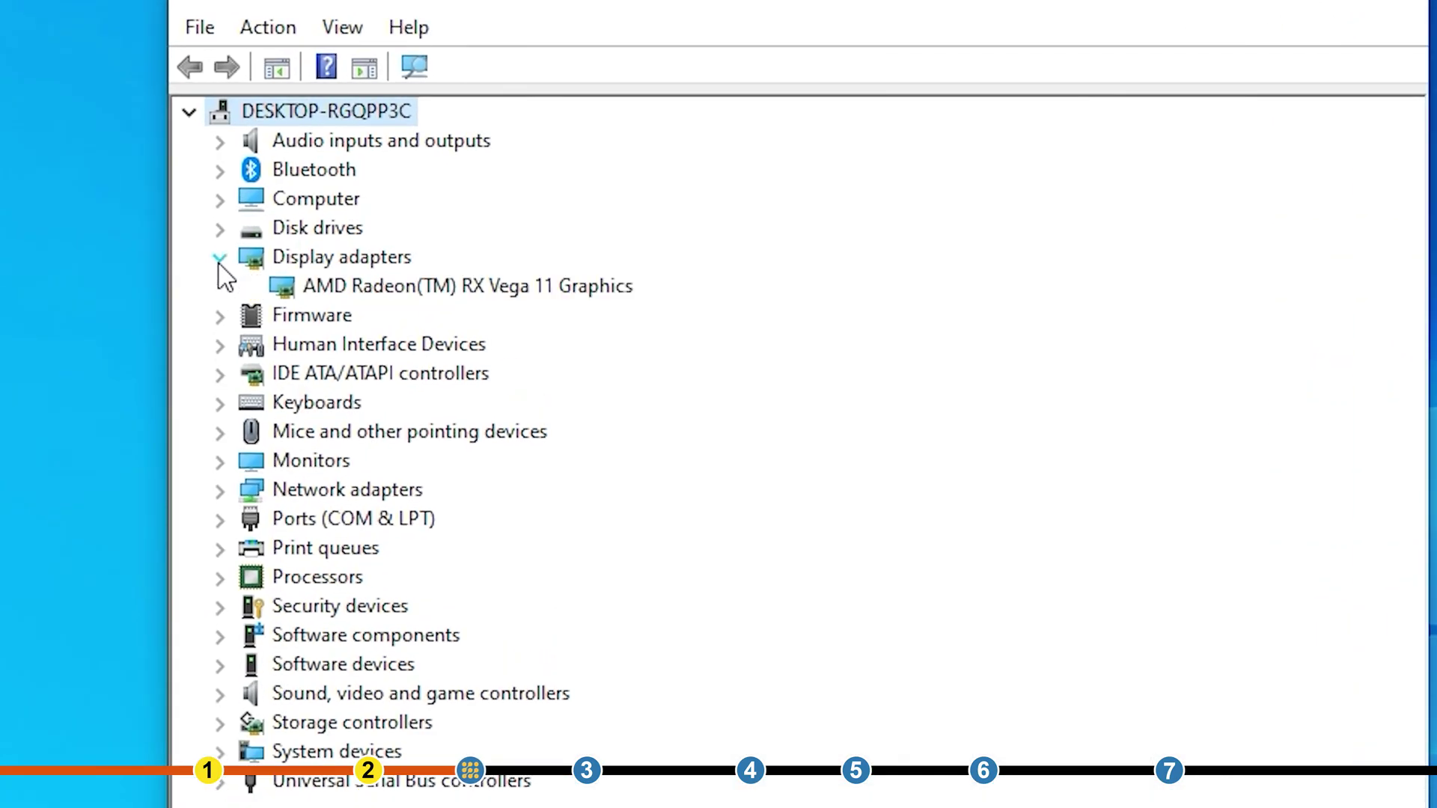
pyautogui.click(347, 296)
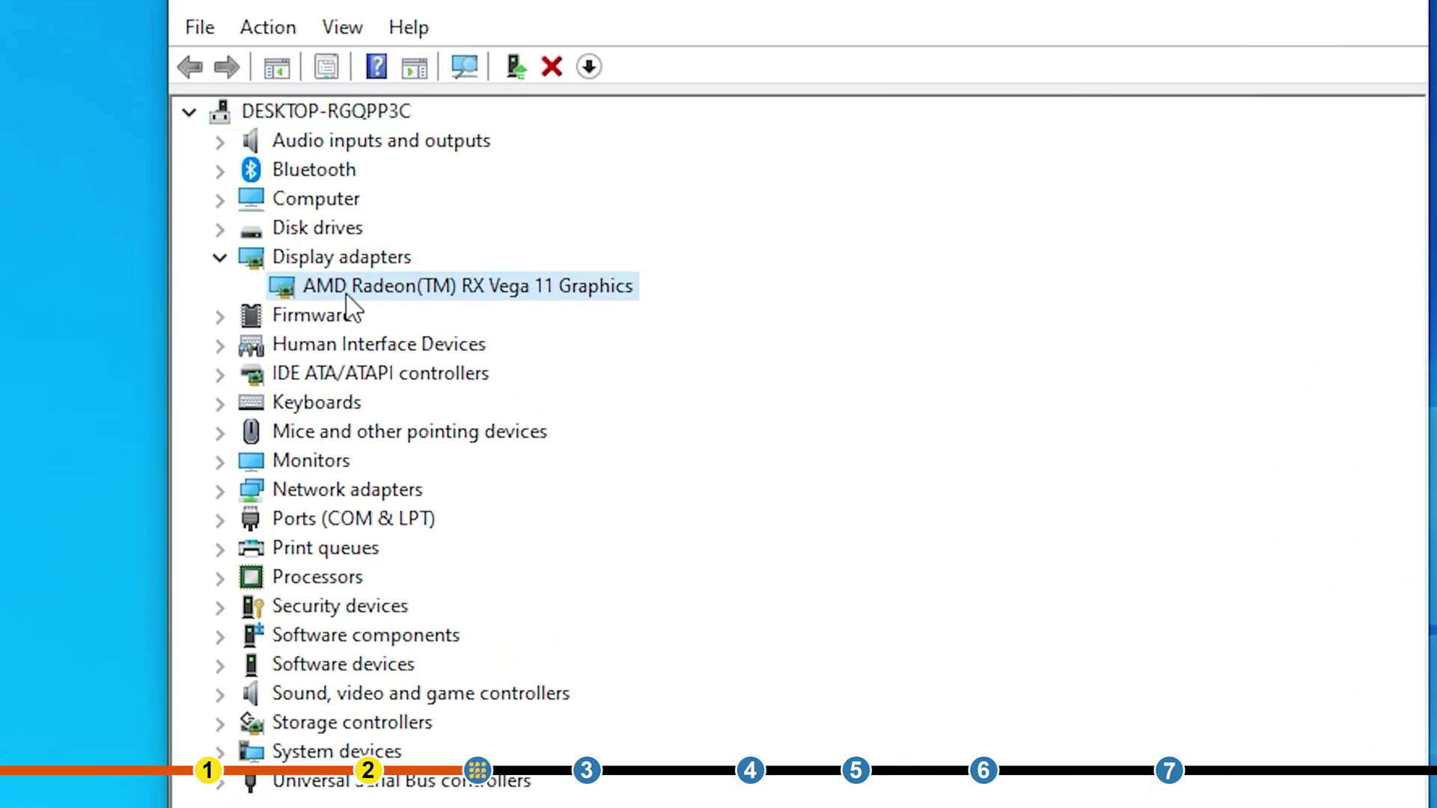
pyautogui.rightClick(349, 297)
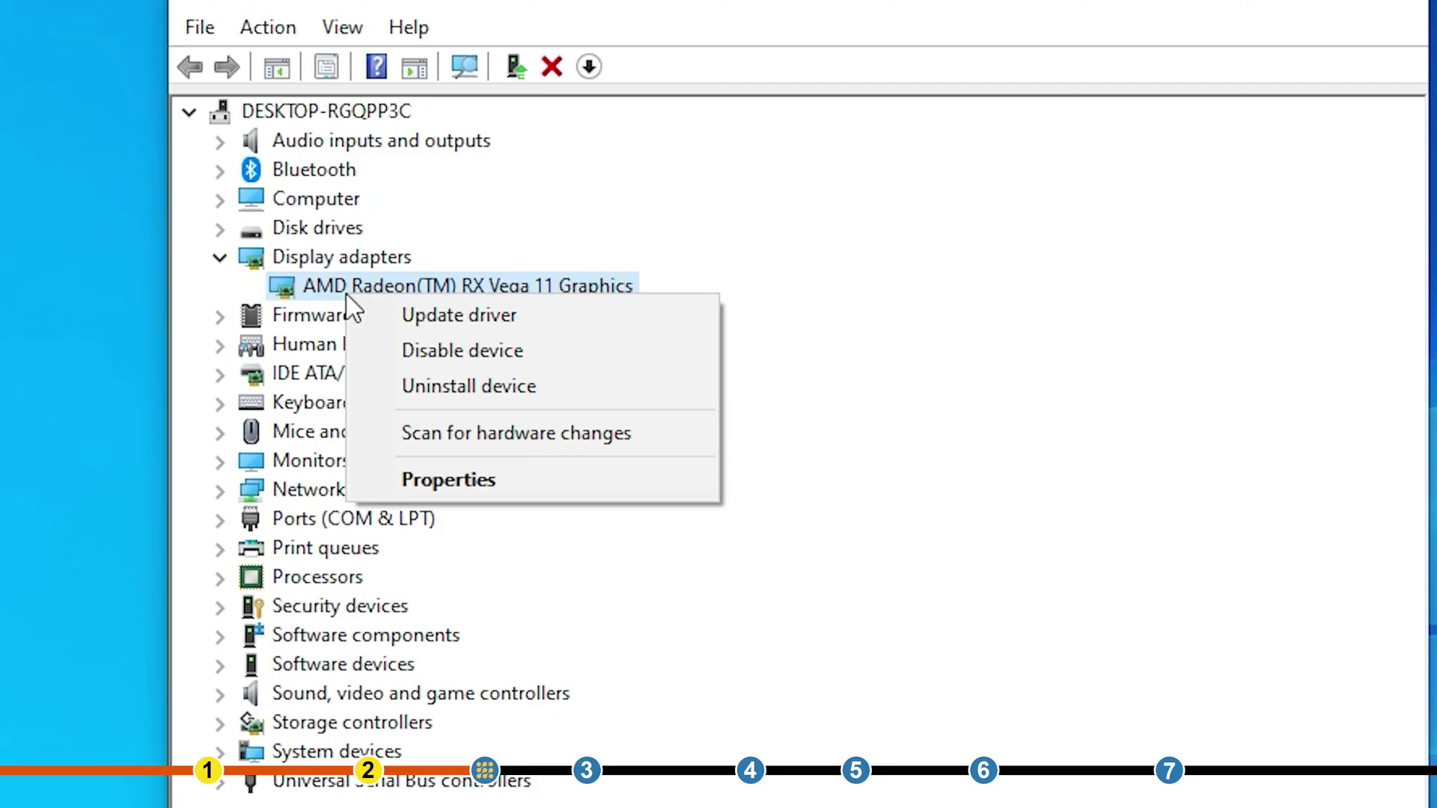
pyautogui.click(524, 315)
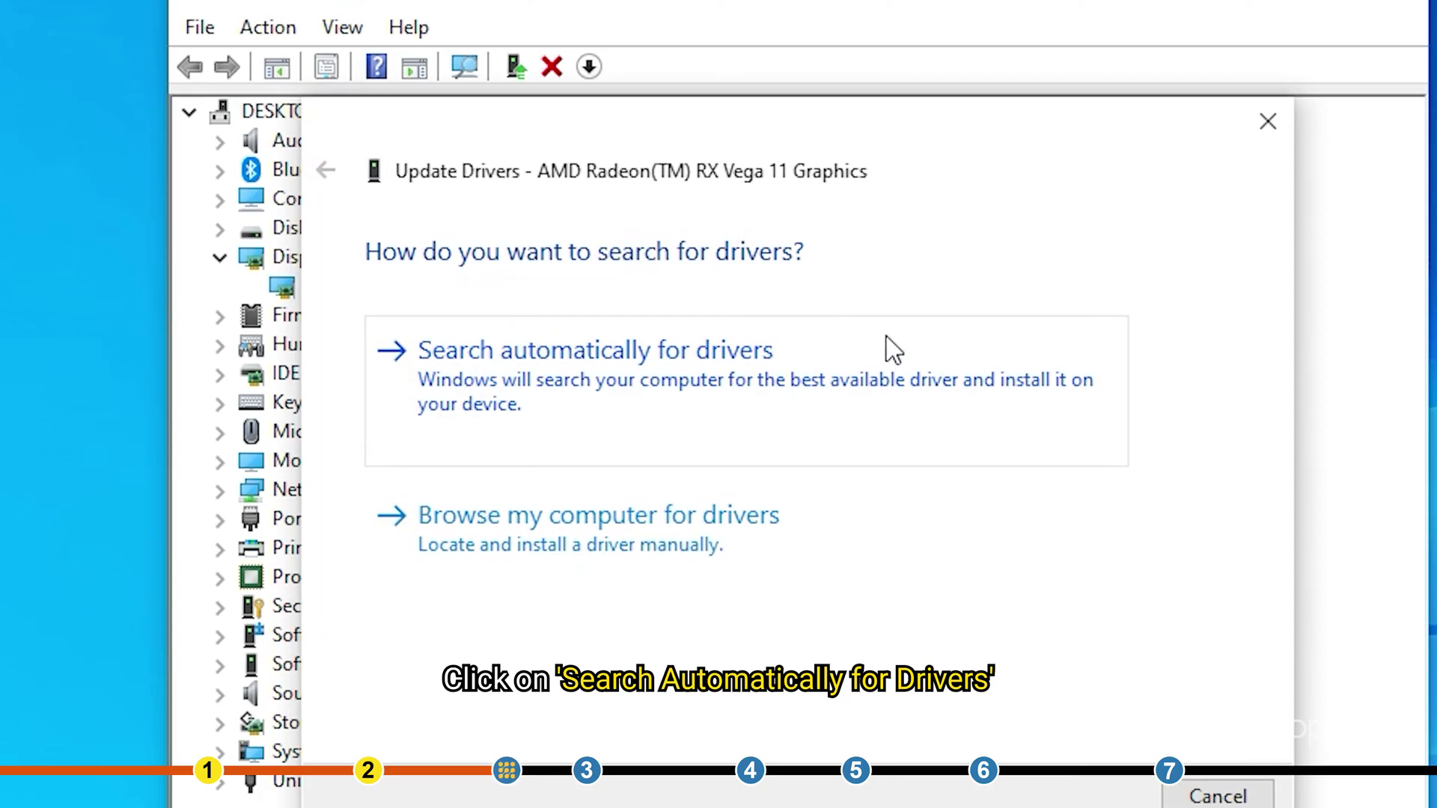
pyautogui.click(792, 350)
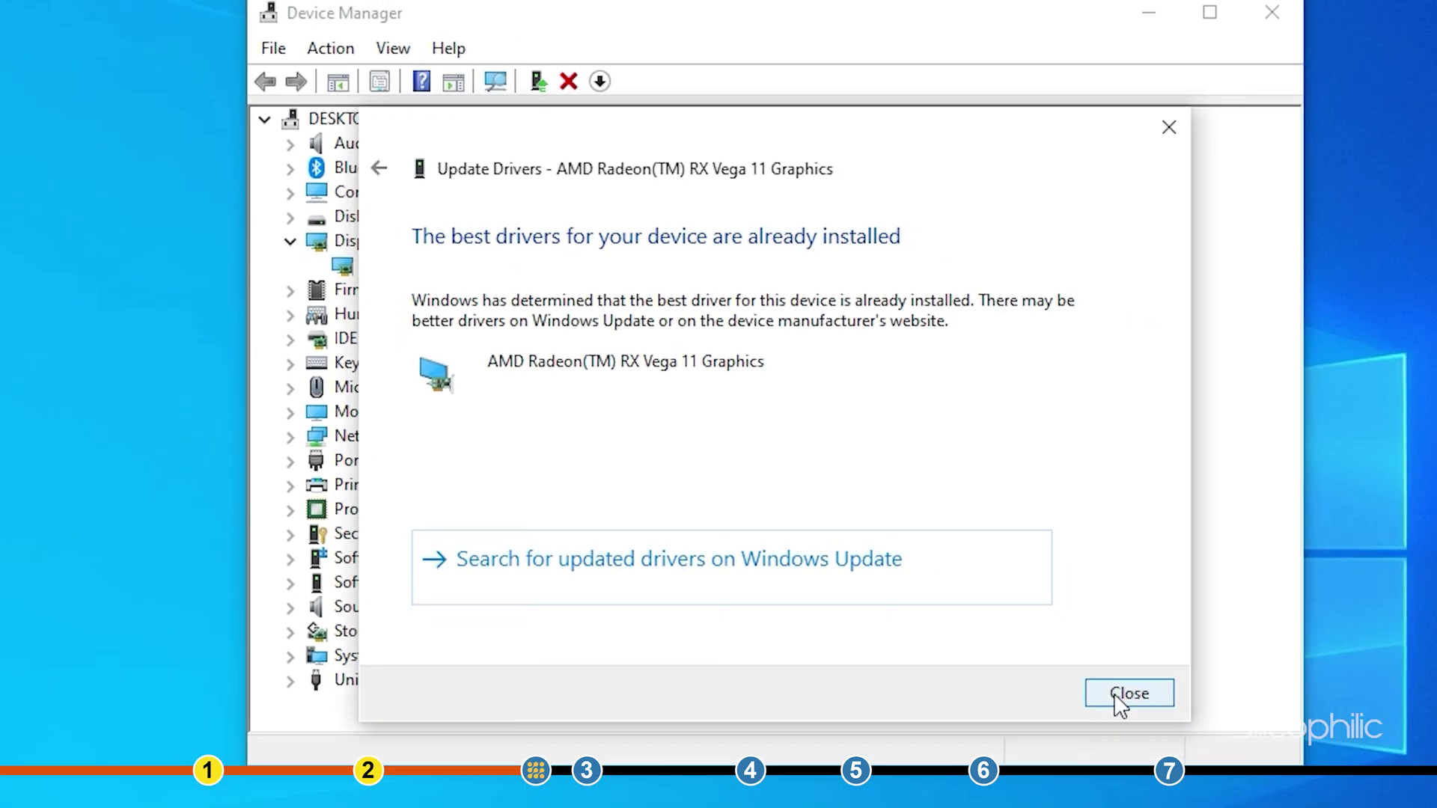
pyautogui.click(1221, 796)
pyautogui.click(1063, 62)
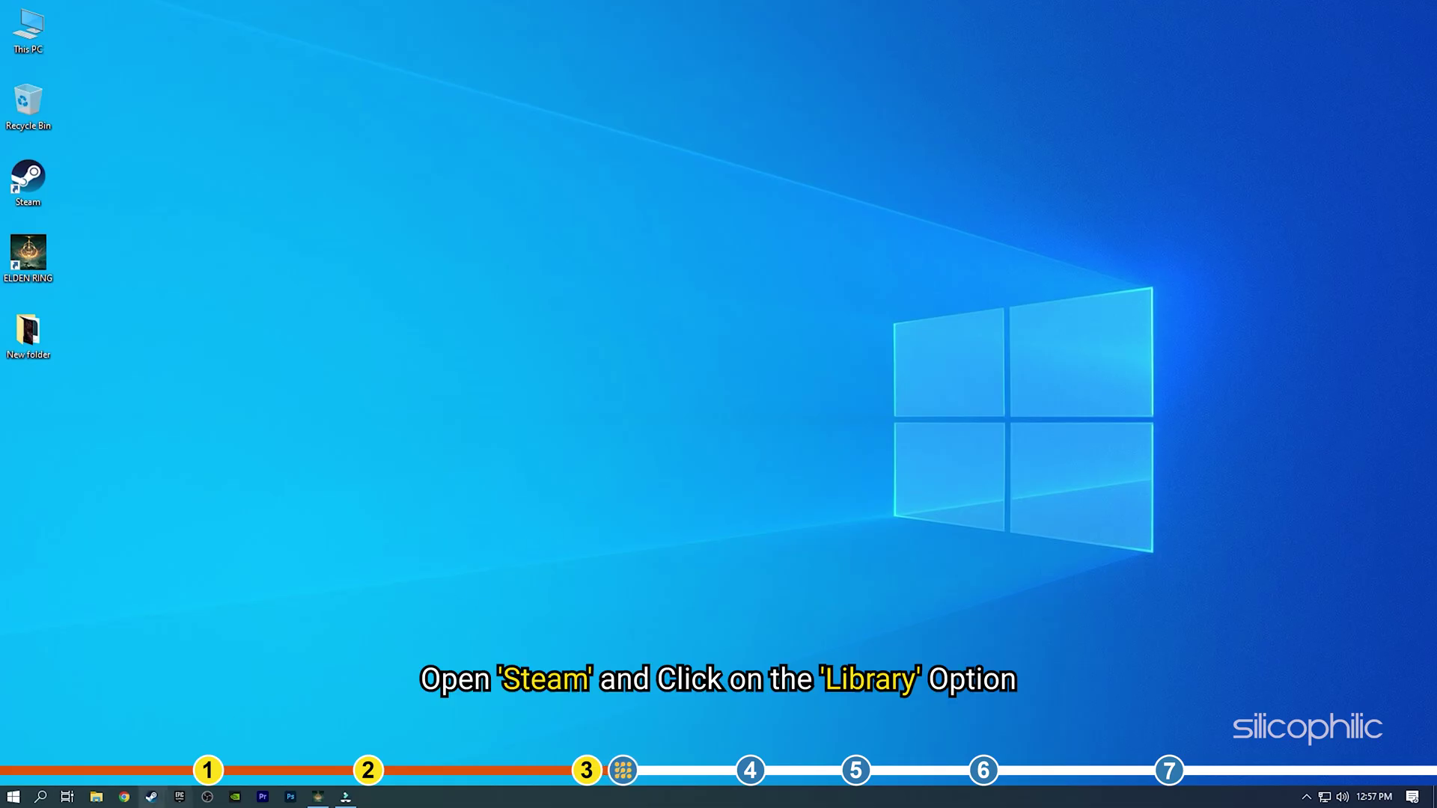
# Step: Open ELDEN RING's local install folder from the Steam library via Manage > Browse local files
pyautogui.click(152, 798)
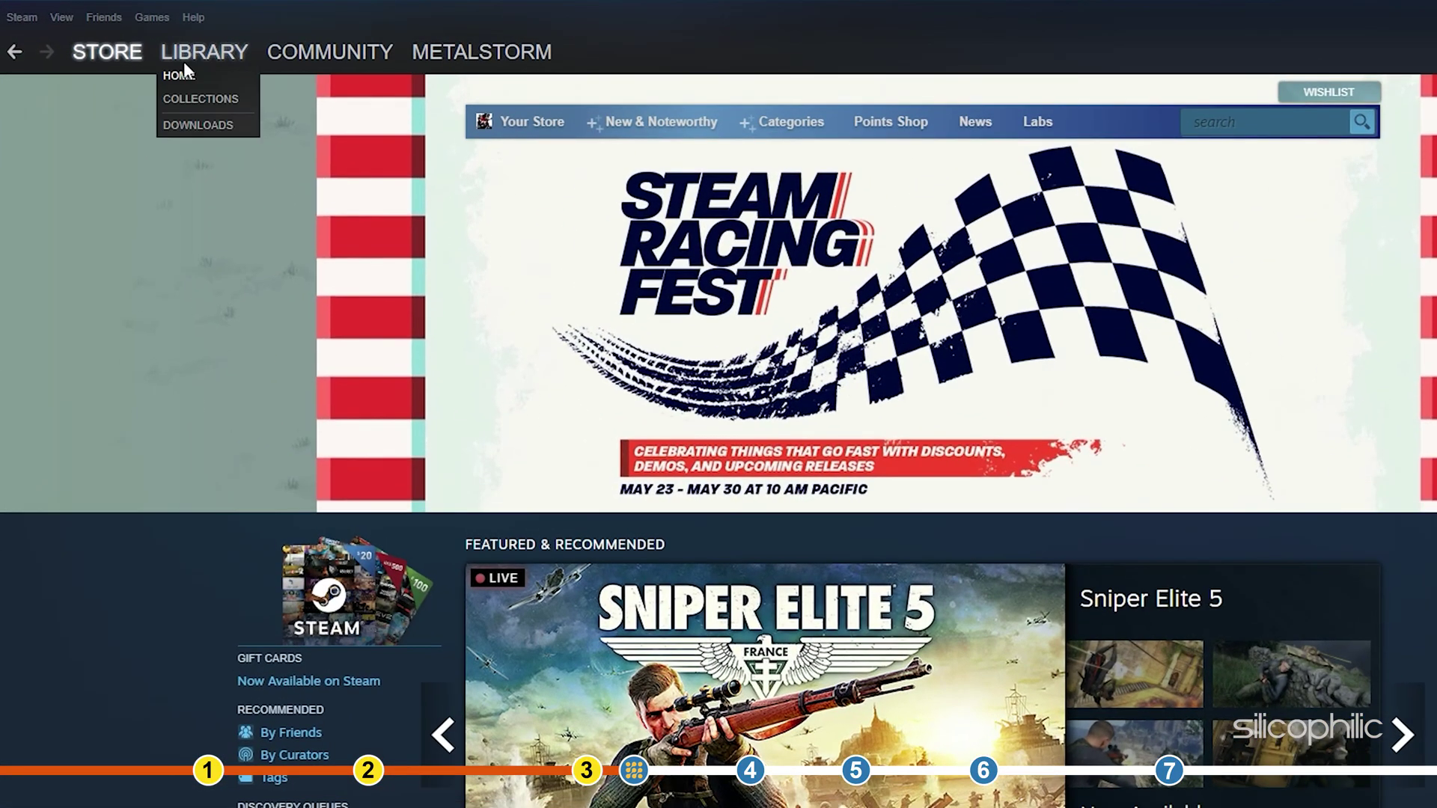
pyautogui.click(163, 47)
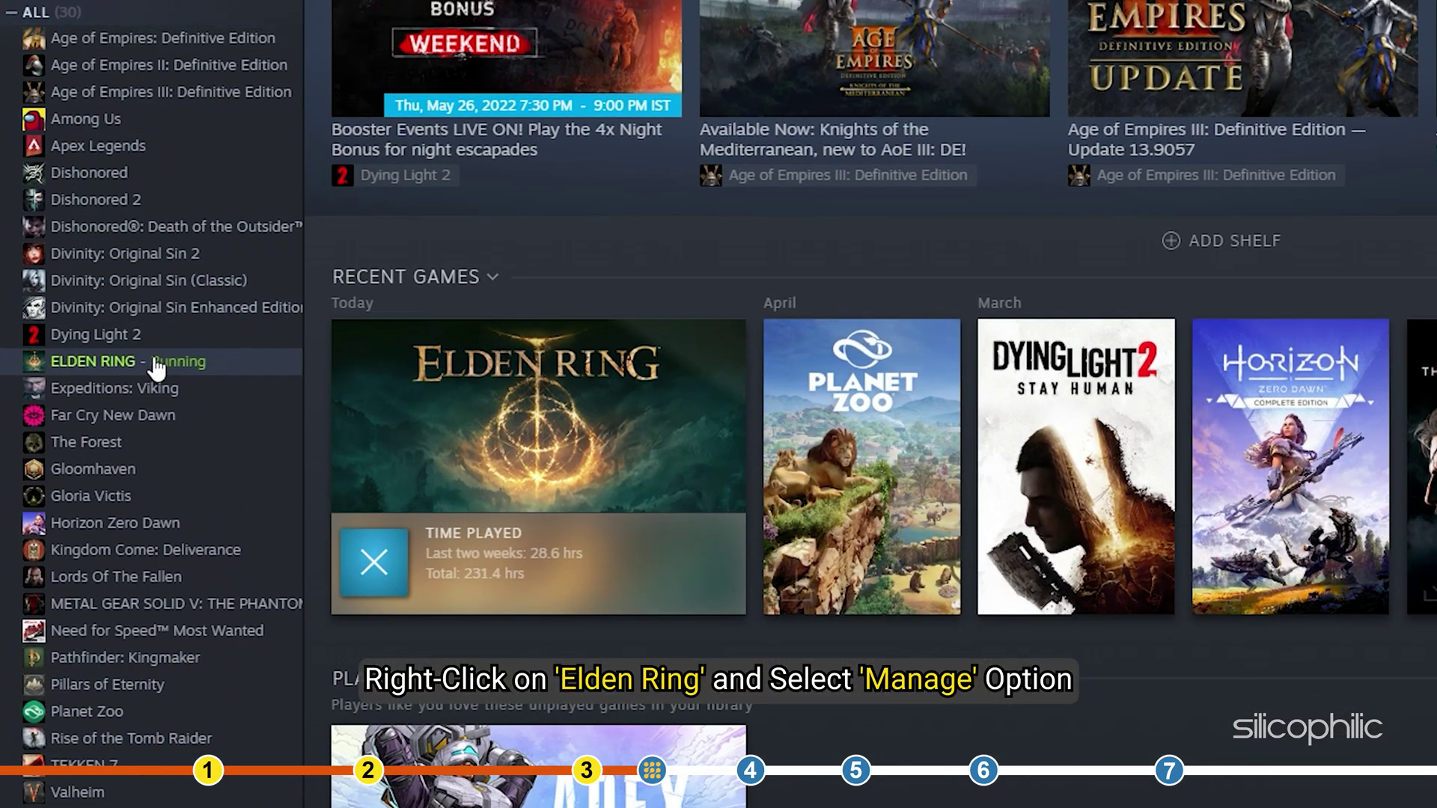
pyautogui.rightClick(251, 362)
pyautogui.moveTo(296, 470)
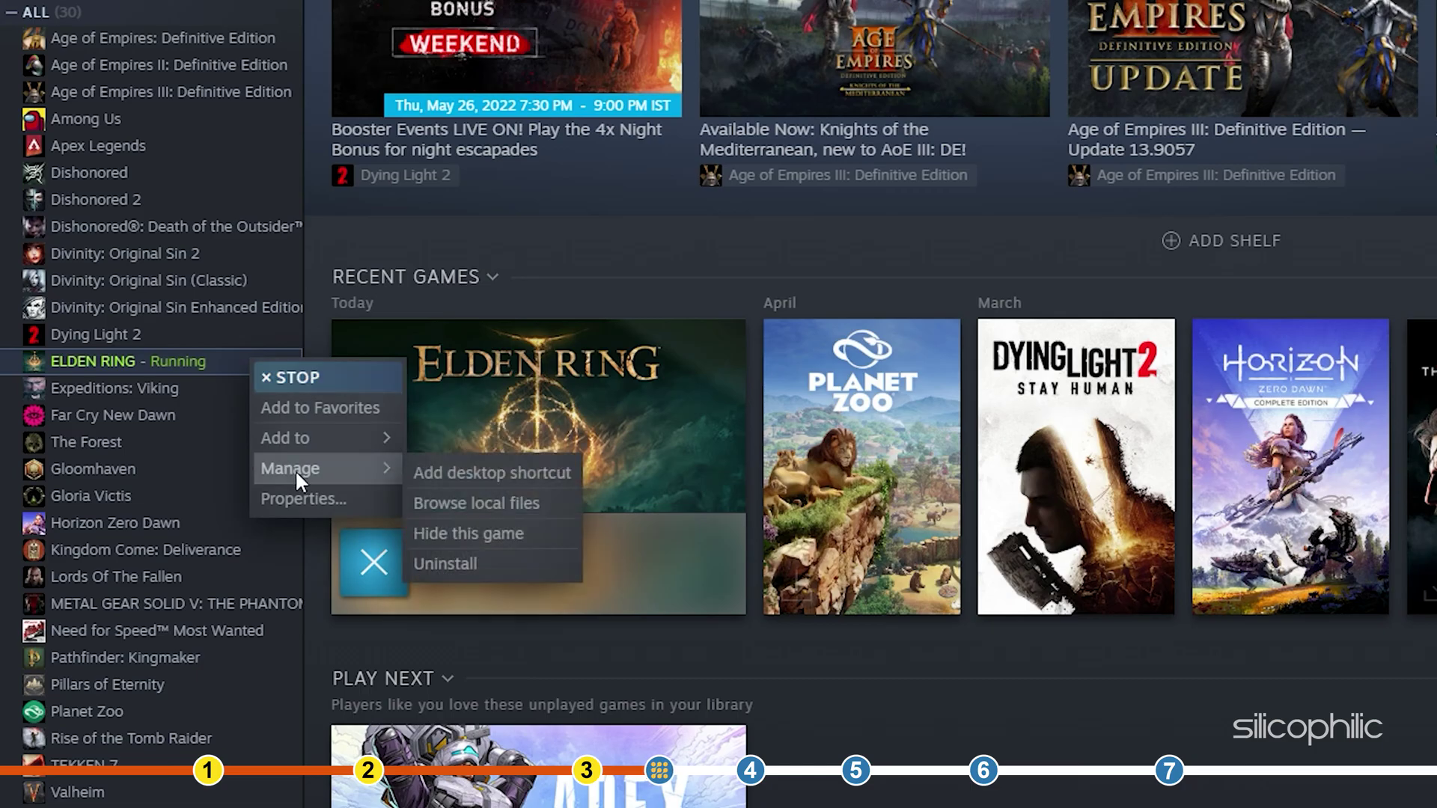
pyautogui.click(481, 503)
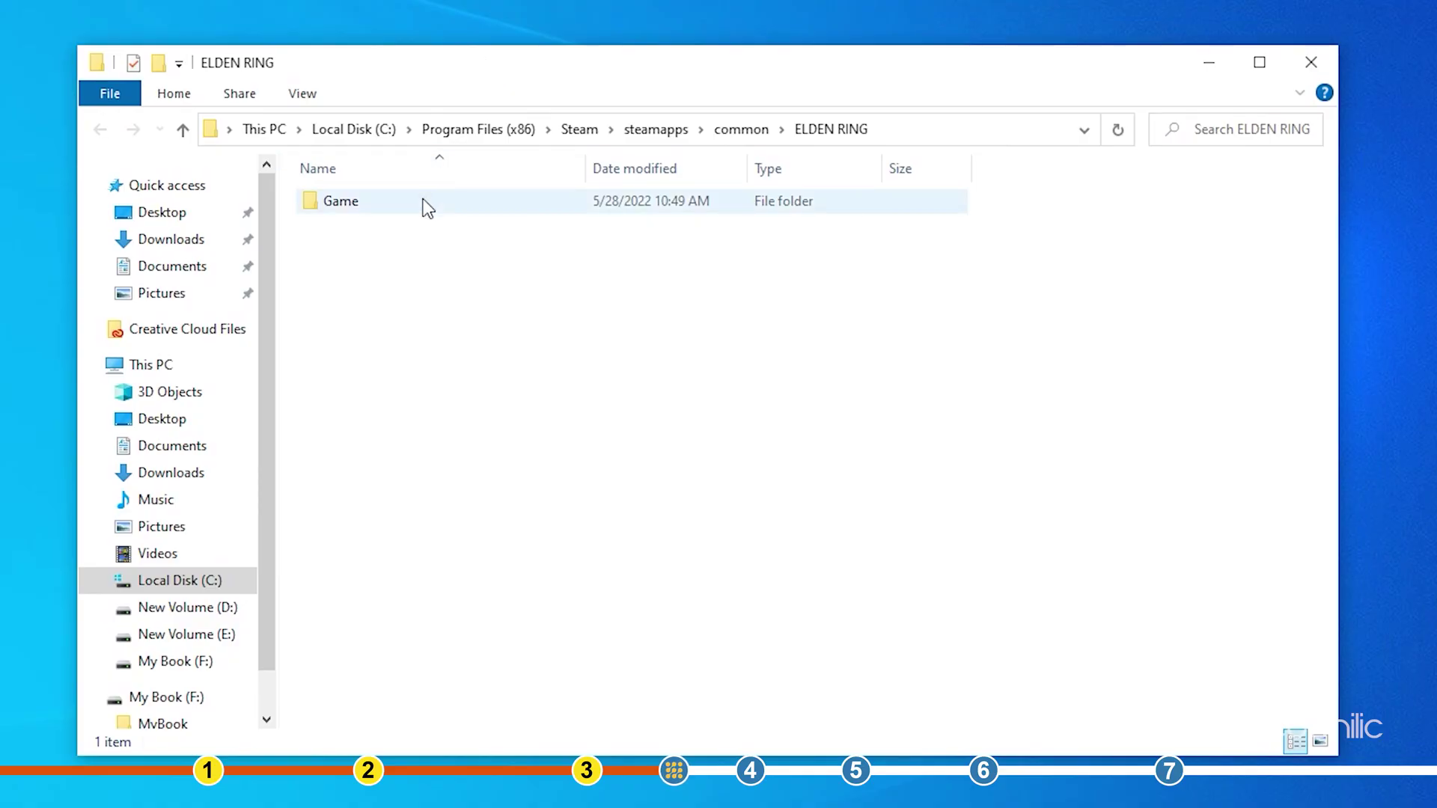
# Step: Enter the Game subfolder and bring up the context menu for the eldenring application
pyautogui.doubleClick(425, 201)
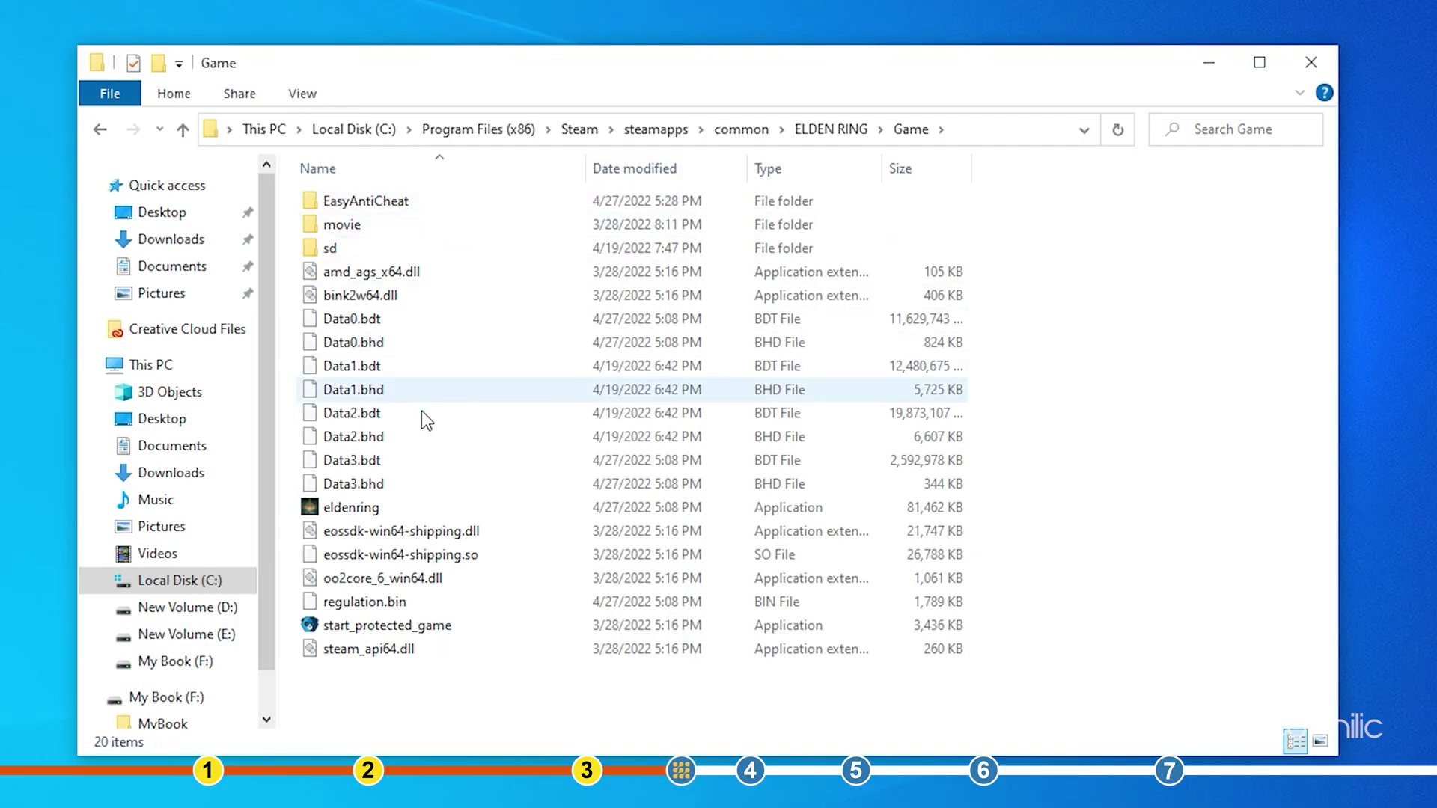
pyautogui.click(430, 507)
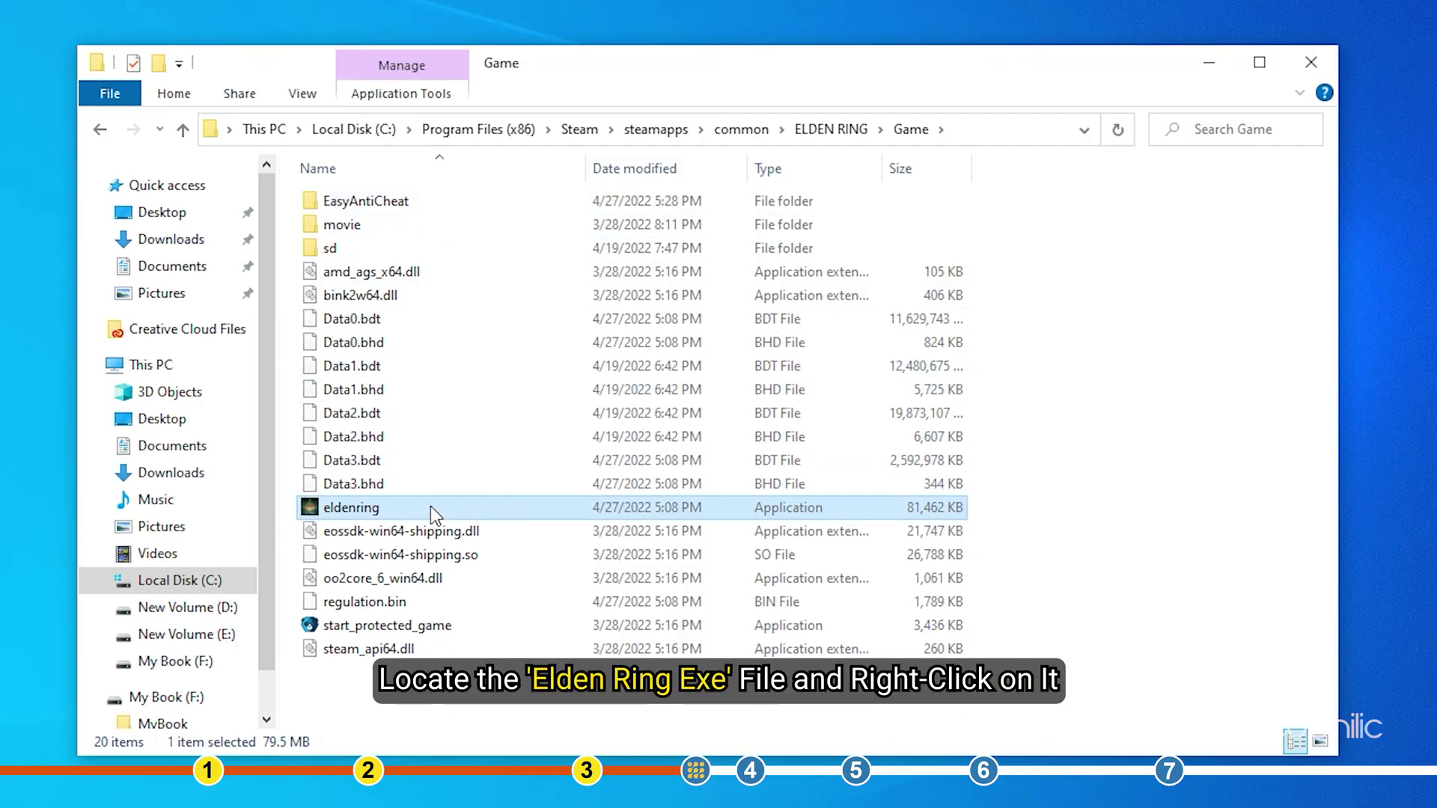
pyautogui.rightClick(430, 507)
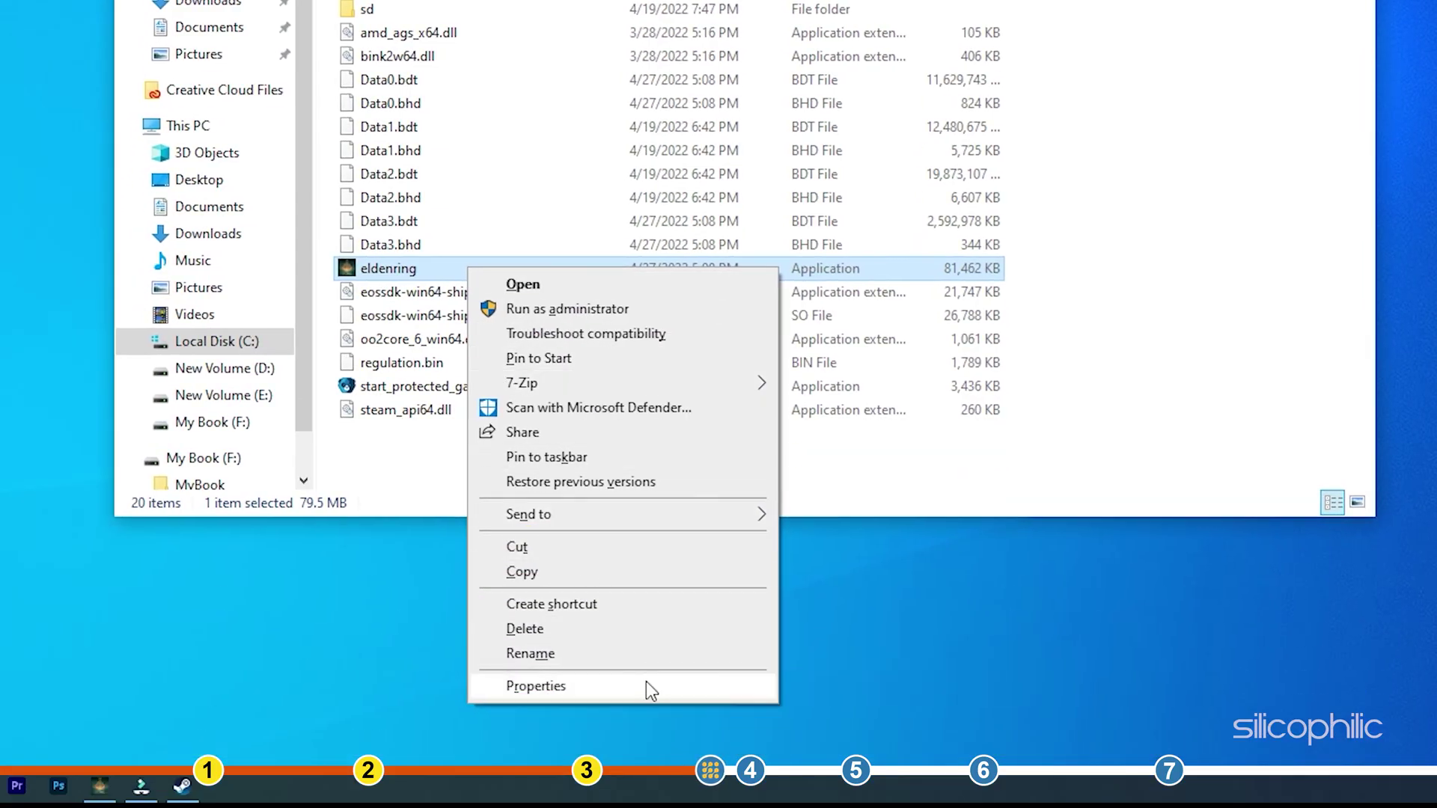
# Step: Tick Disable fullscreen optimizations on eldenring's Compatibility tab and save with Apply and OK
pyautogui.click(645, 682)
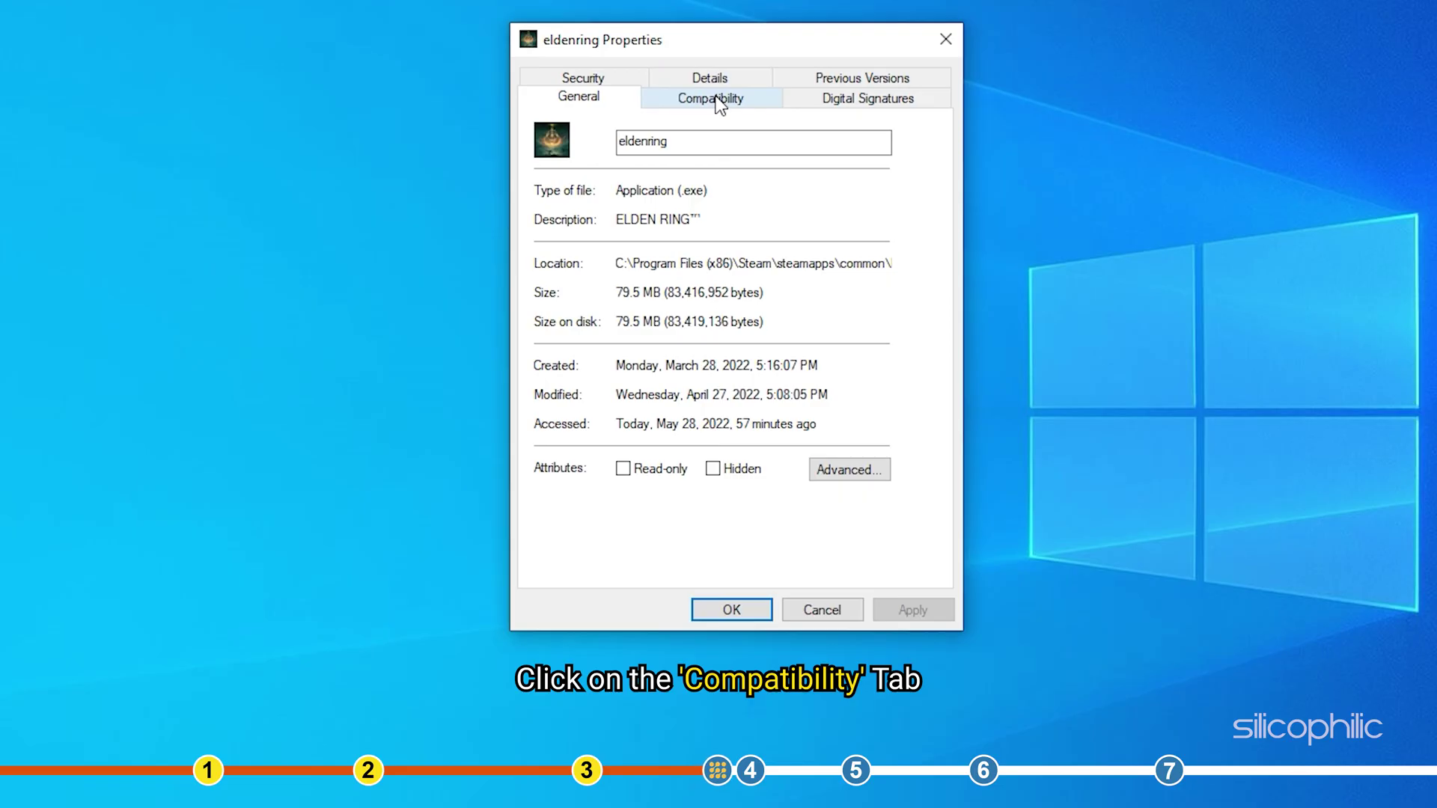
pyautogui.click(715, 99)
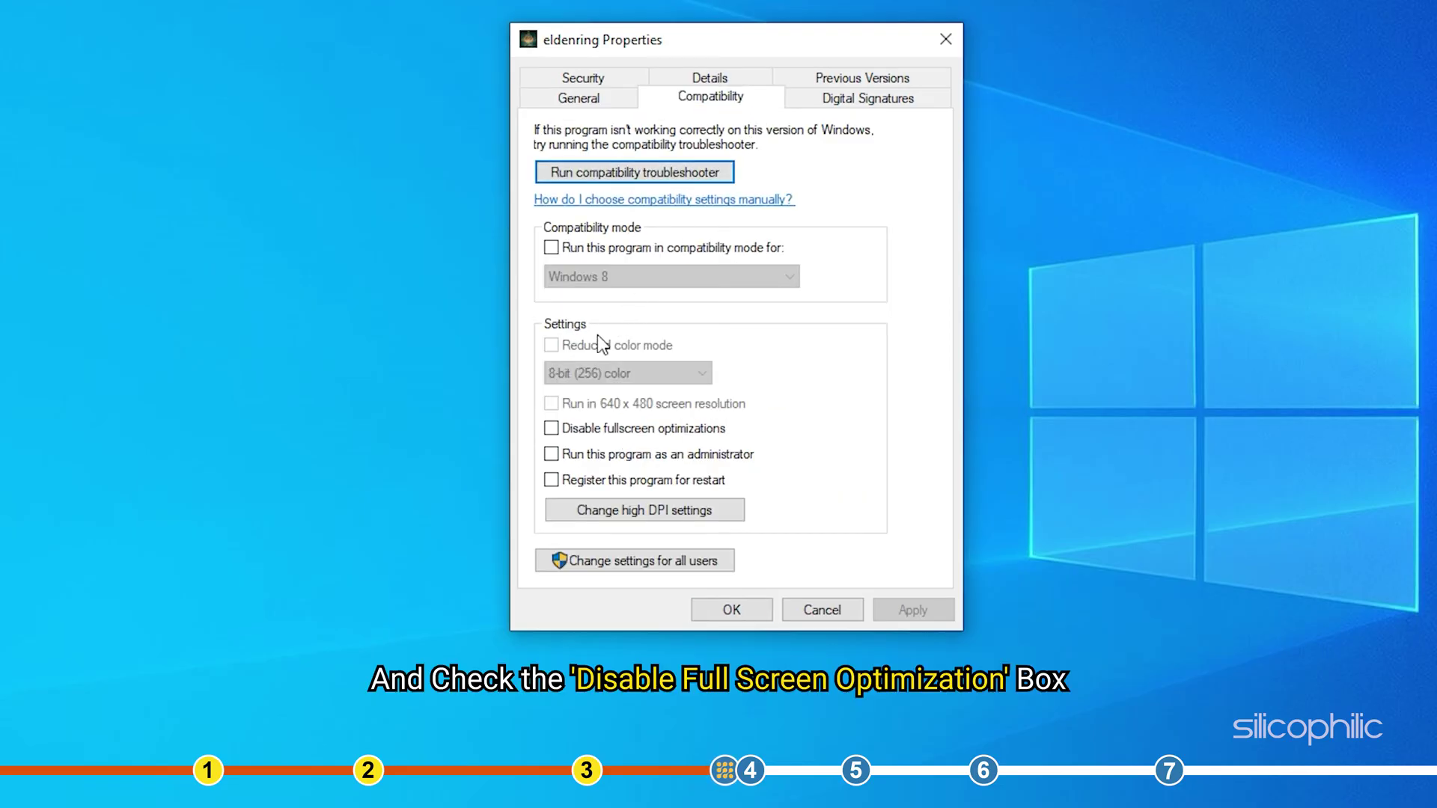
pyautogui.click(551, 428)
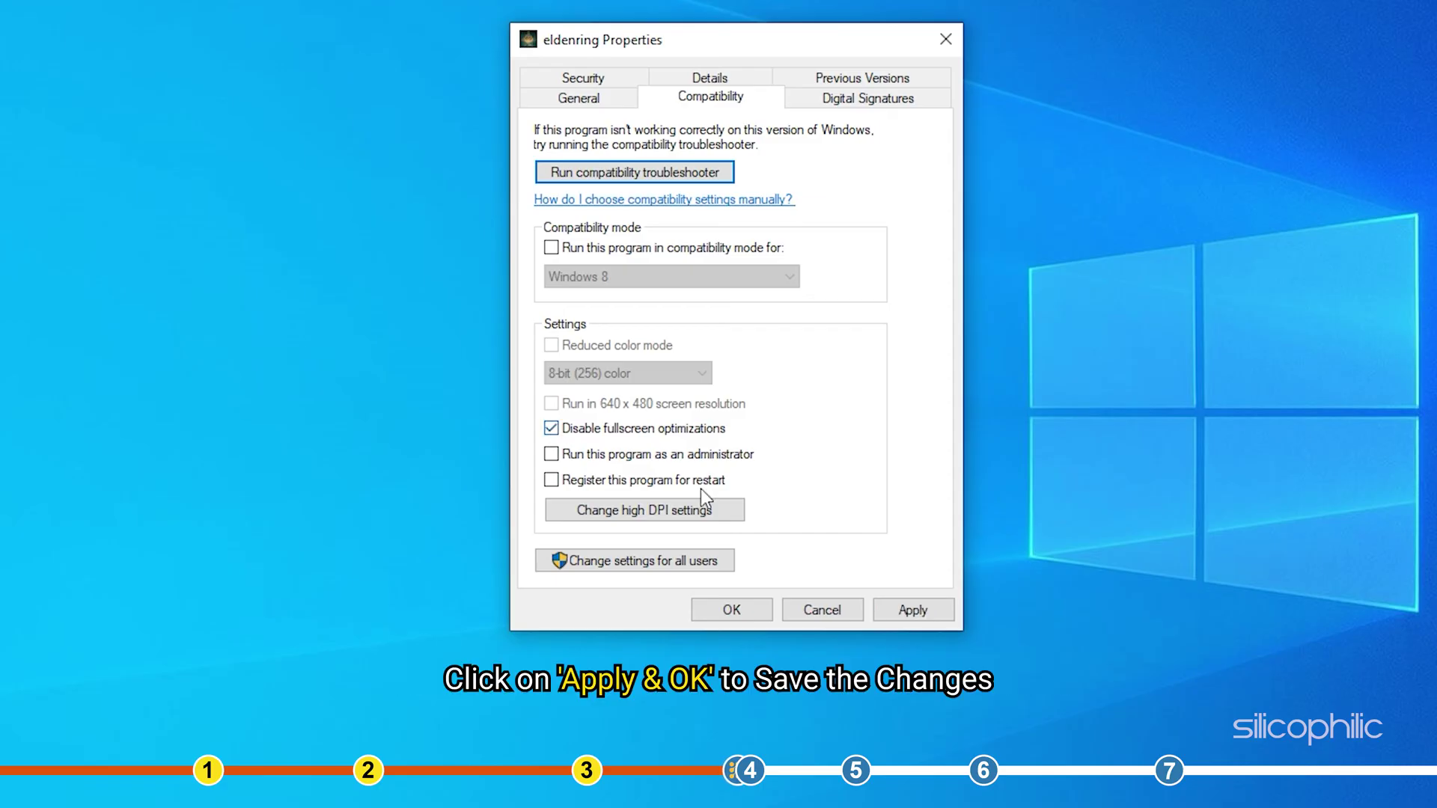
pyautogui.click(940, 607)
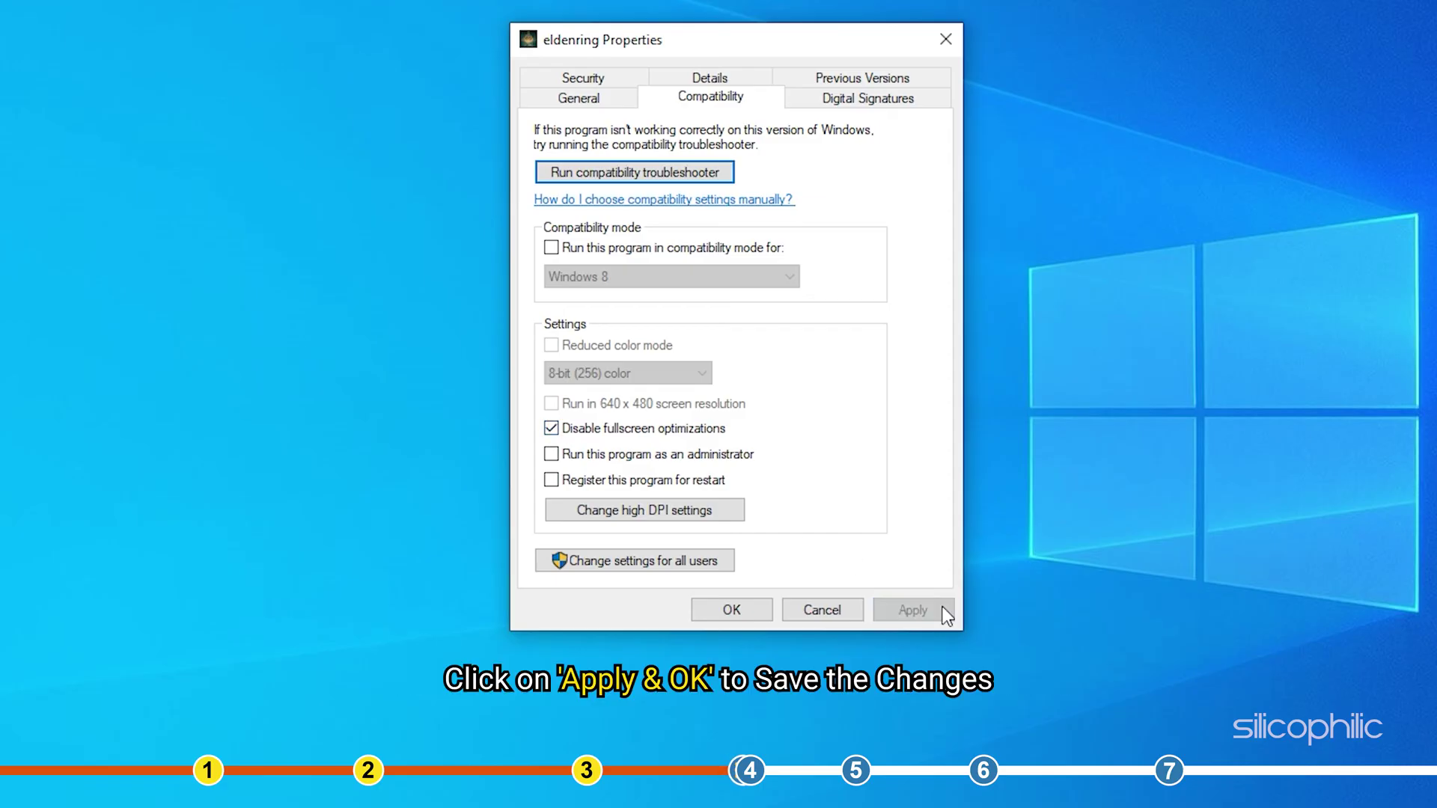
pyautogui.click(761, 619)
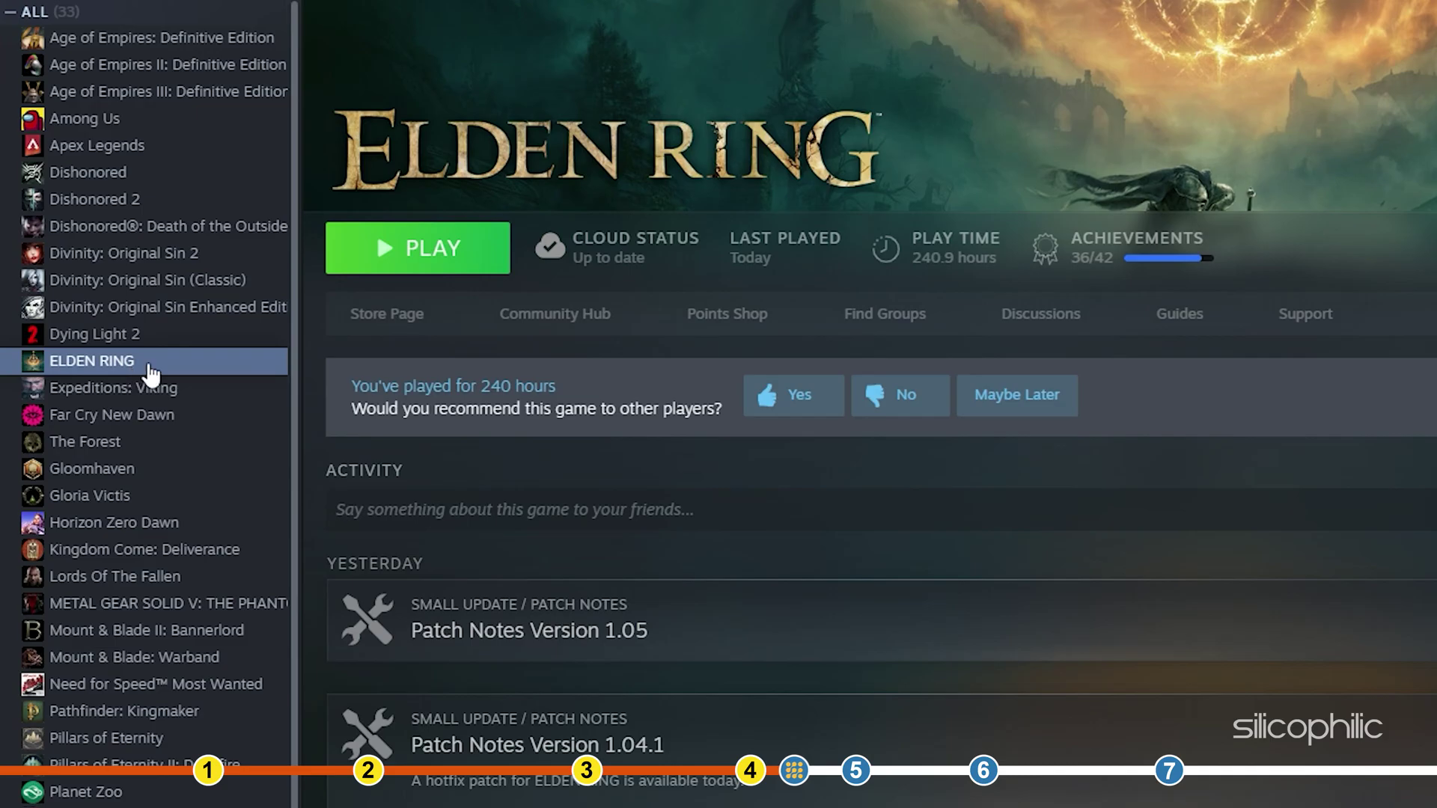
# Step: Enter -fullscreen in ELDEN RING's Steam launch options, then close its Properties window
pyautogui.rightClick(148, 363)
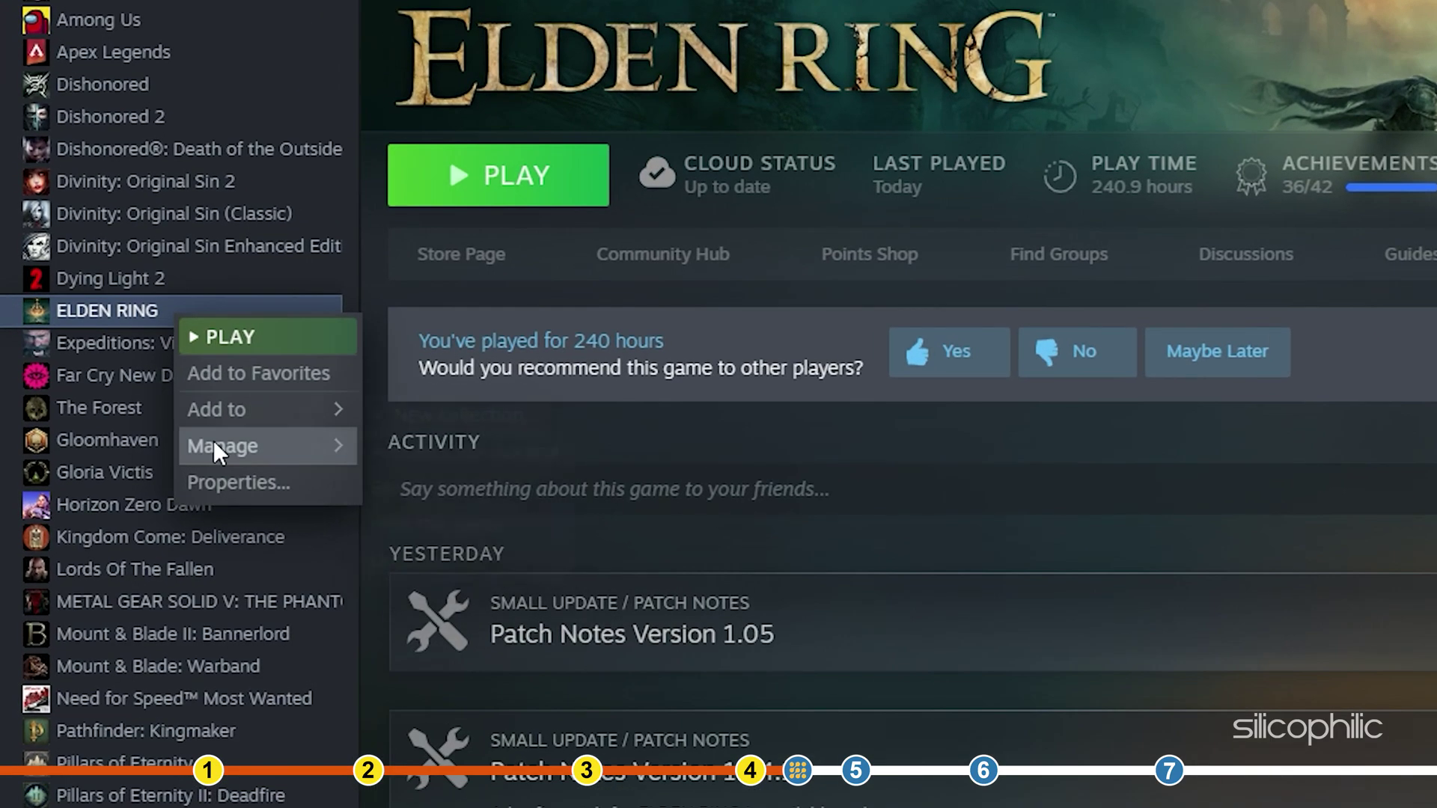
pyautogui.click(238, 484)
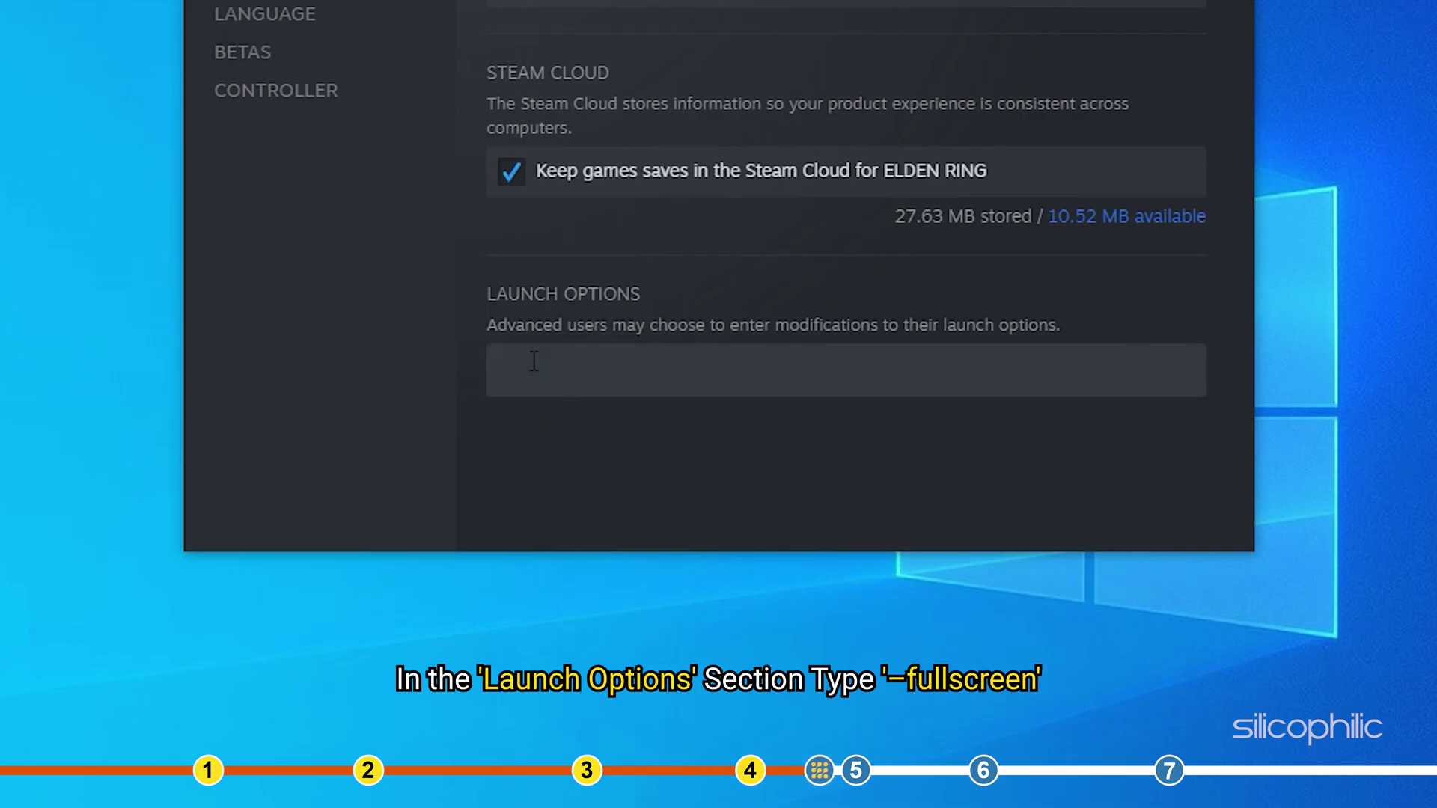
pyautogui.click(530, 368)
pyautogui.write('-fullscree')
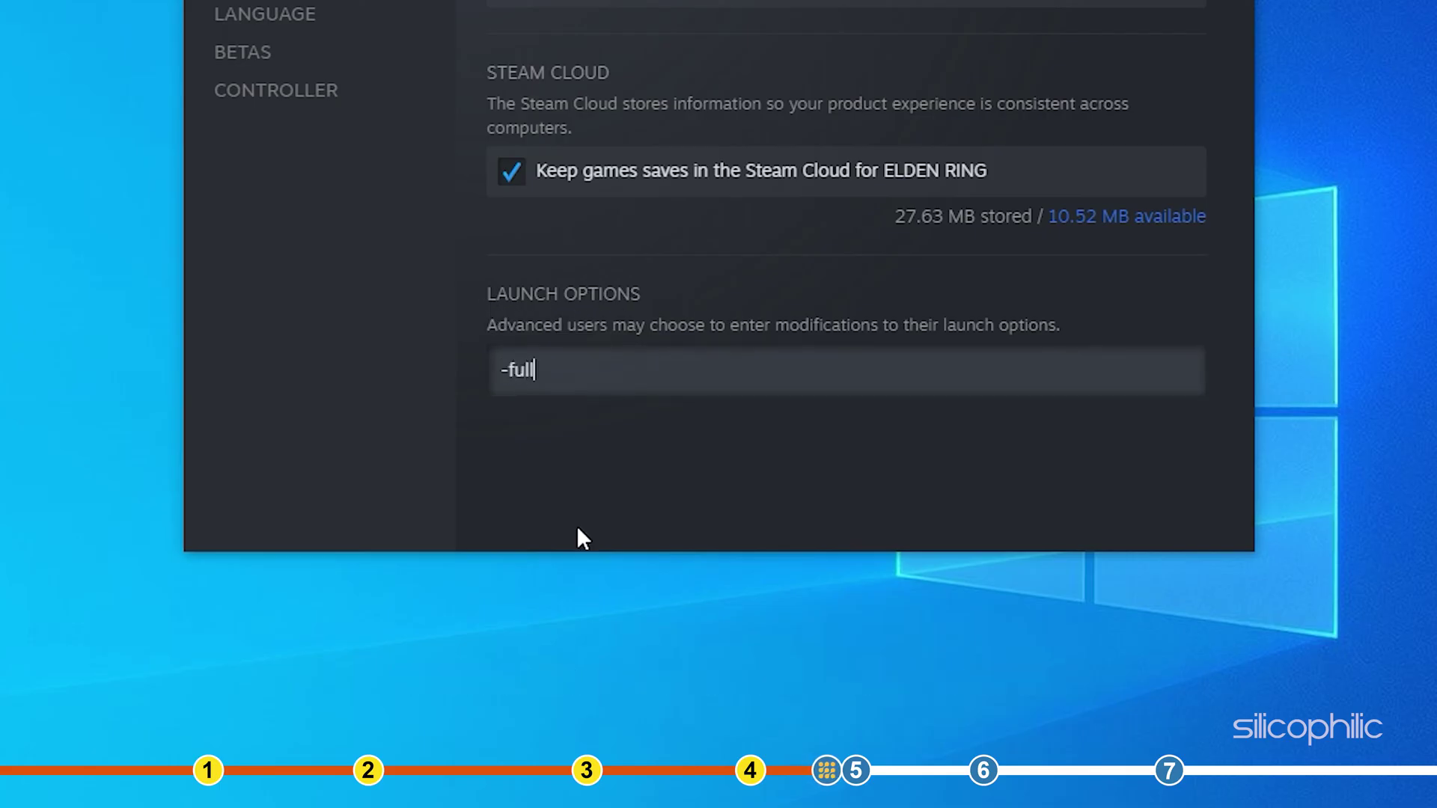
pyautogui.write('n')
pyautogui.click(799, 512)
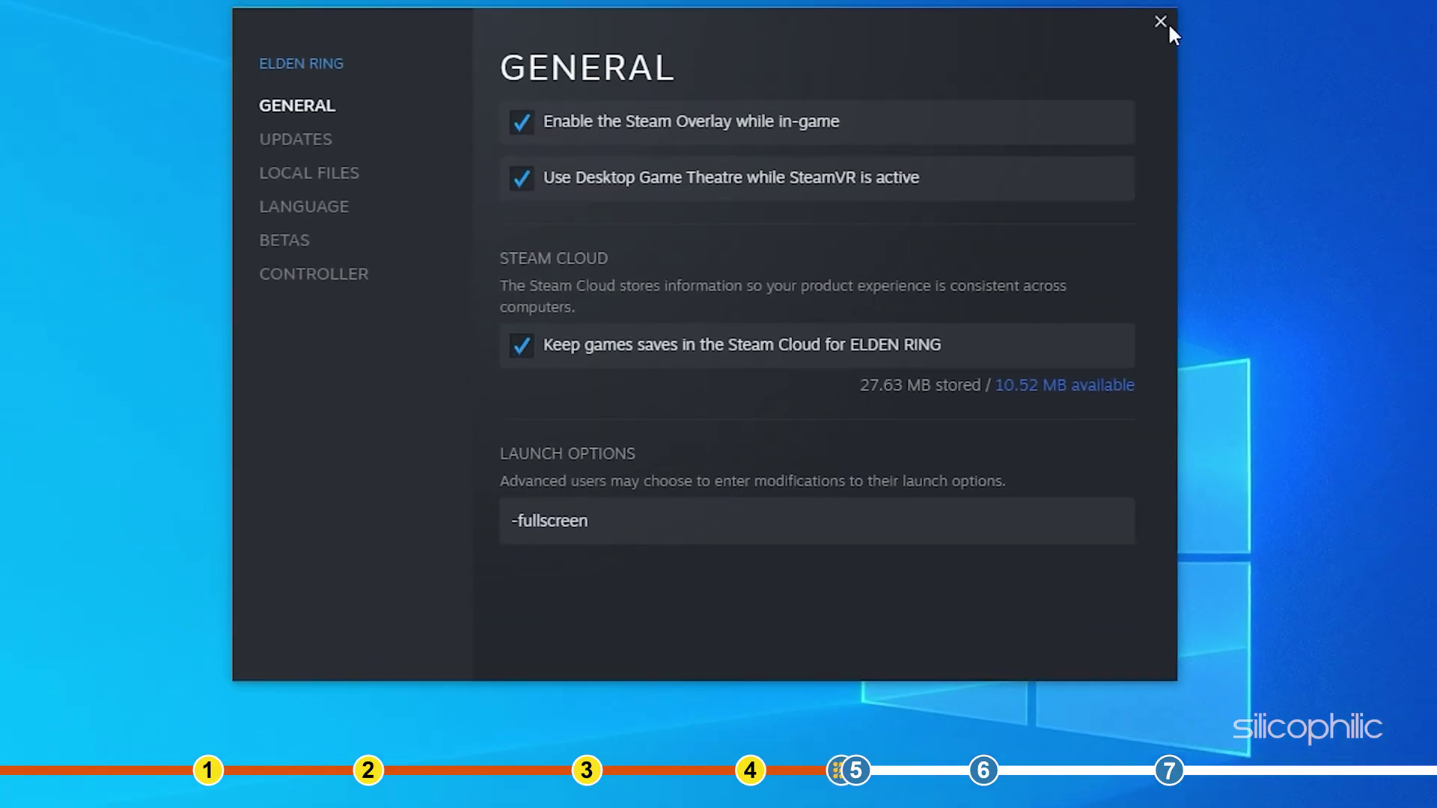
pyautogui.click(1164, 22)
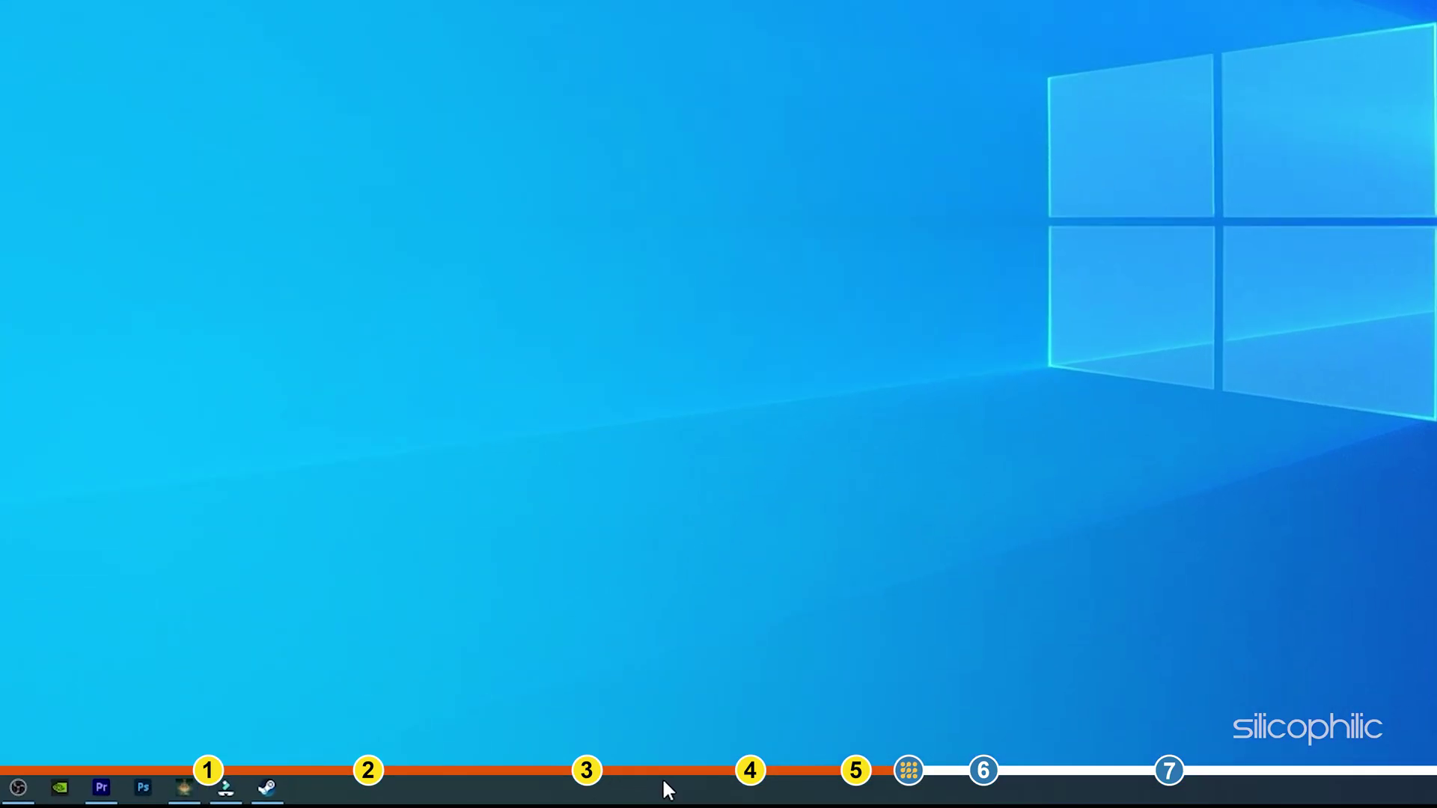
# Step: End the Adobe Premiere Pro 2022 process from Task Manager's Processes list
pyautogui.rightClick(639, 793)
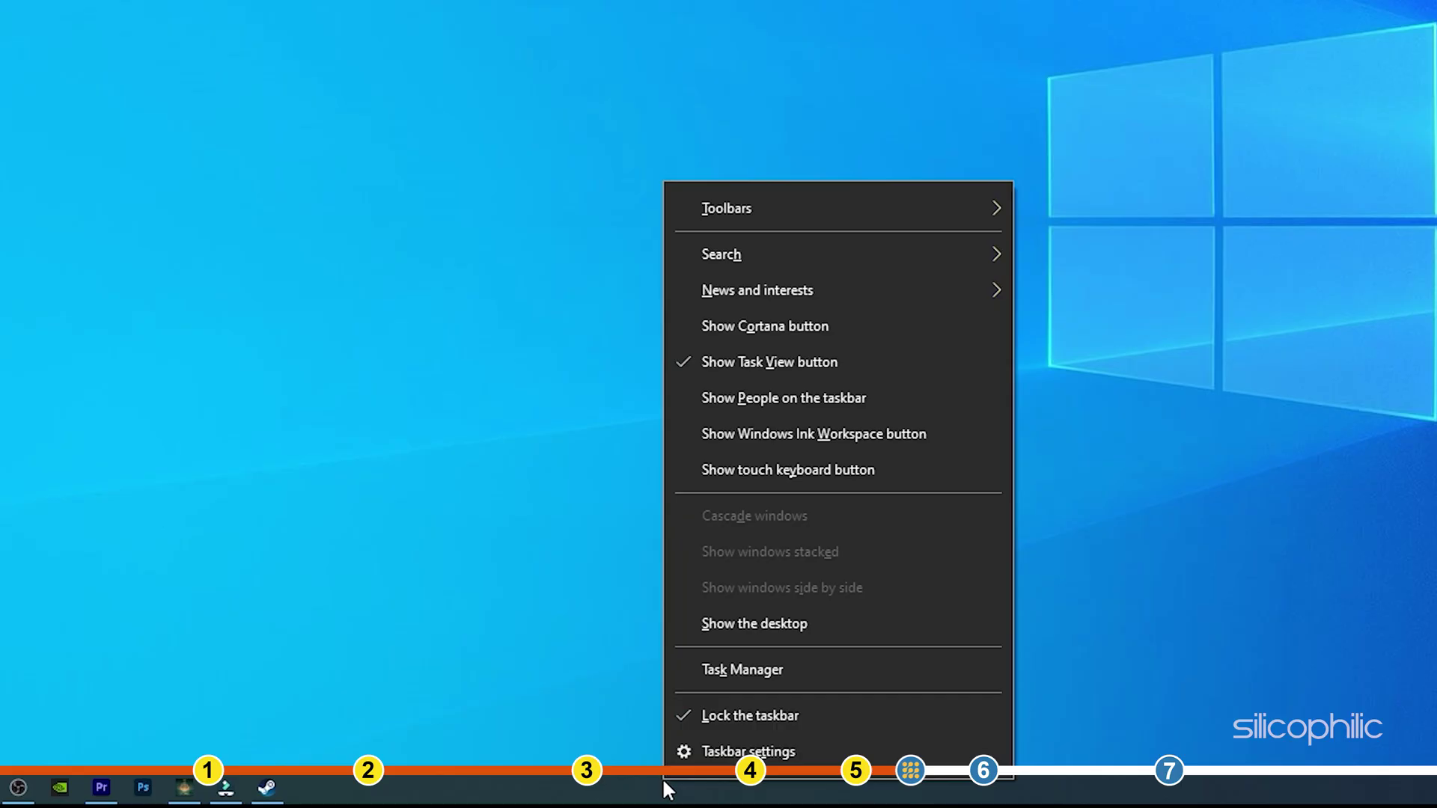
pyautogui.click(812, 668)
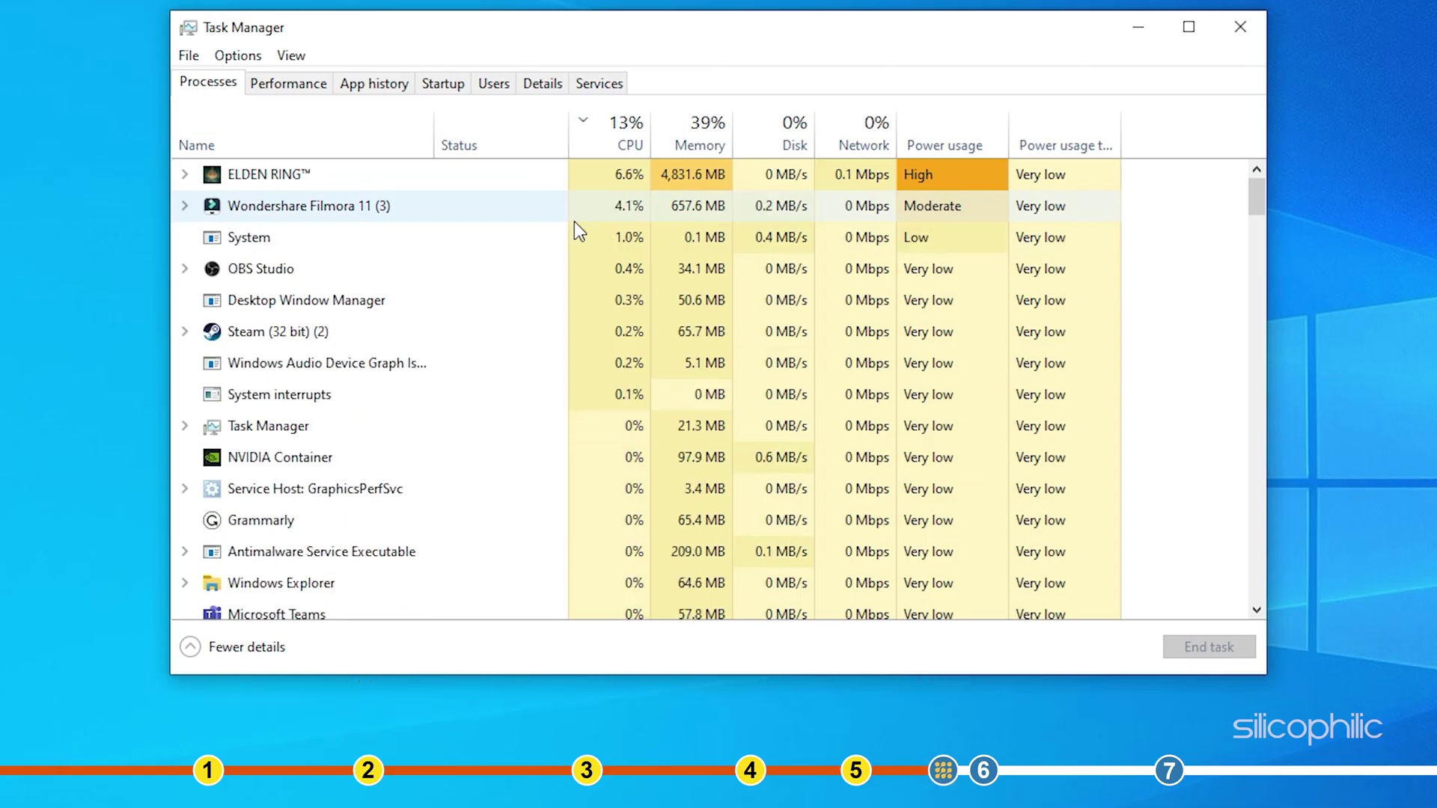
pyautogui.click(567, 261)
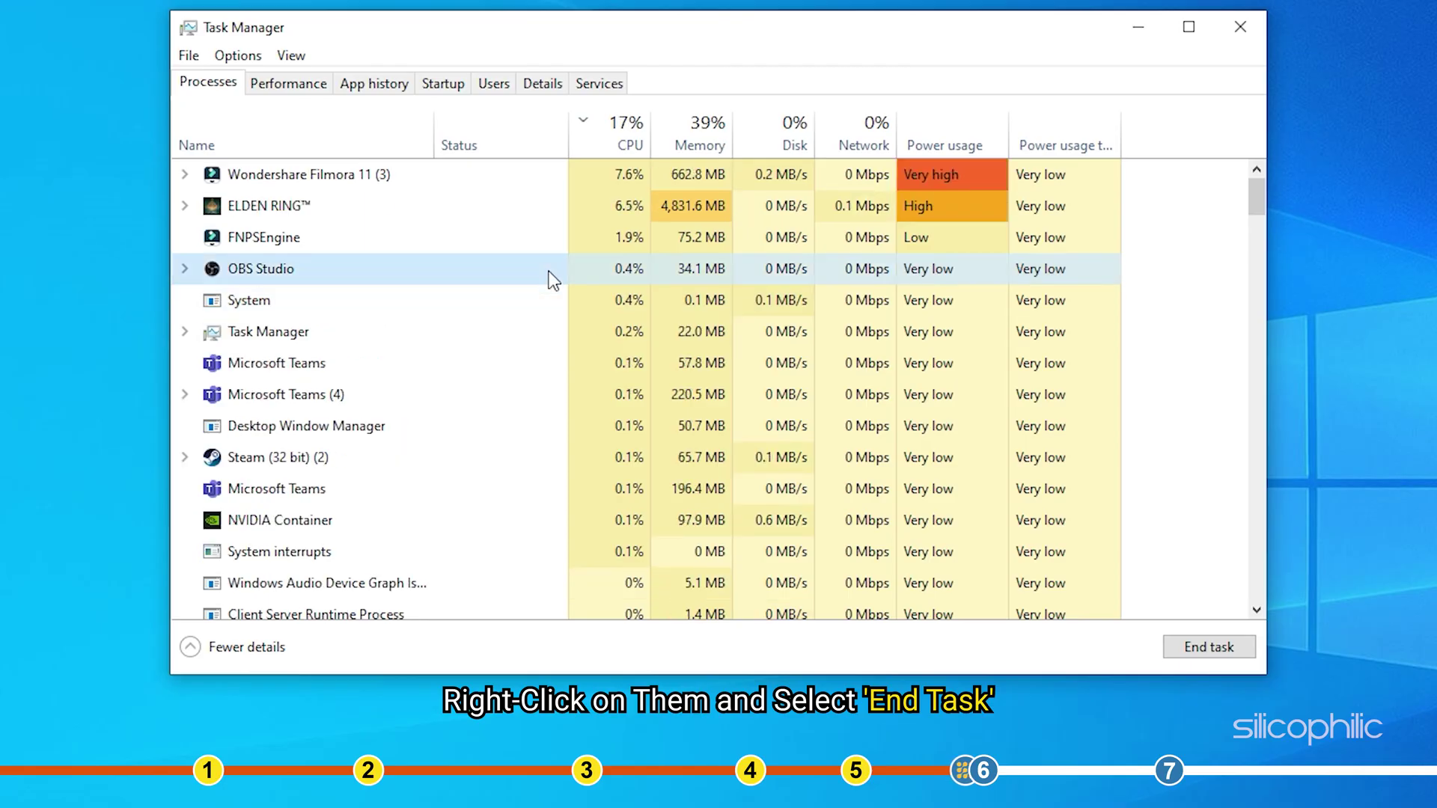
pyautogui.click(547, 237)
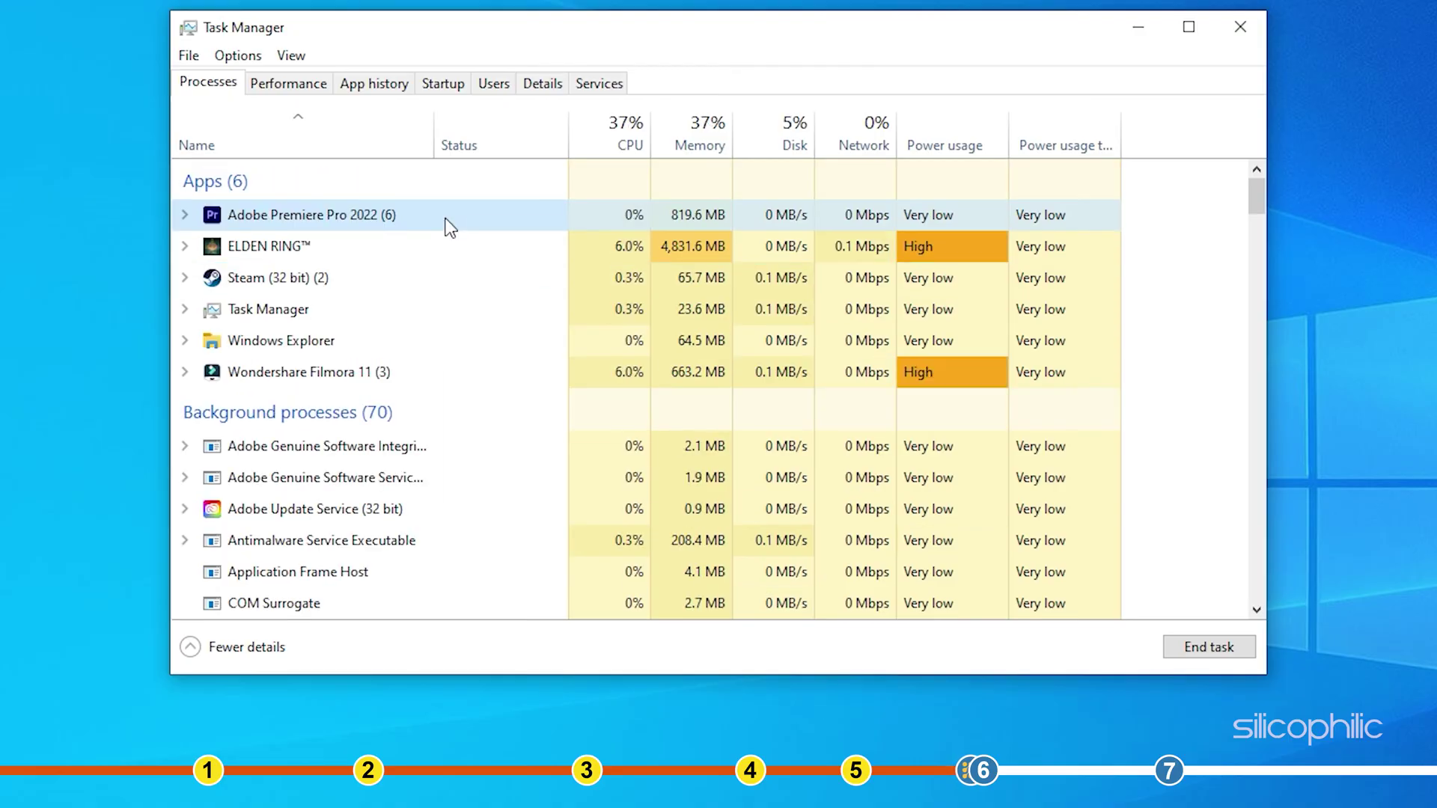
pyautogui.rightClick(446, 220)
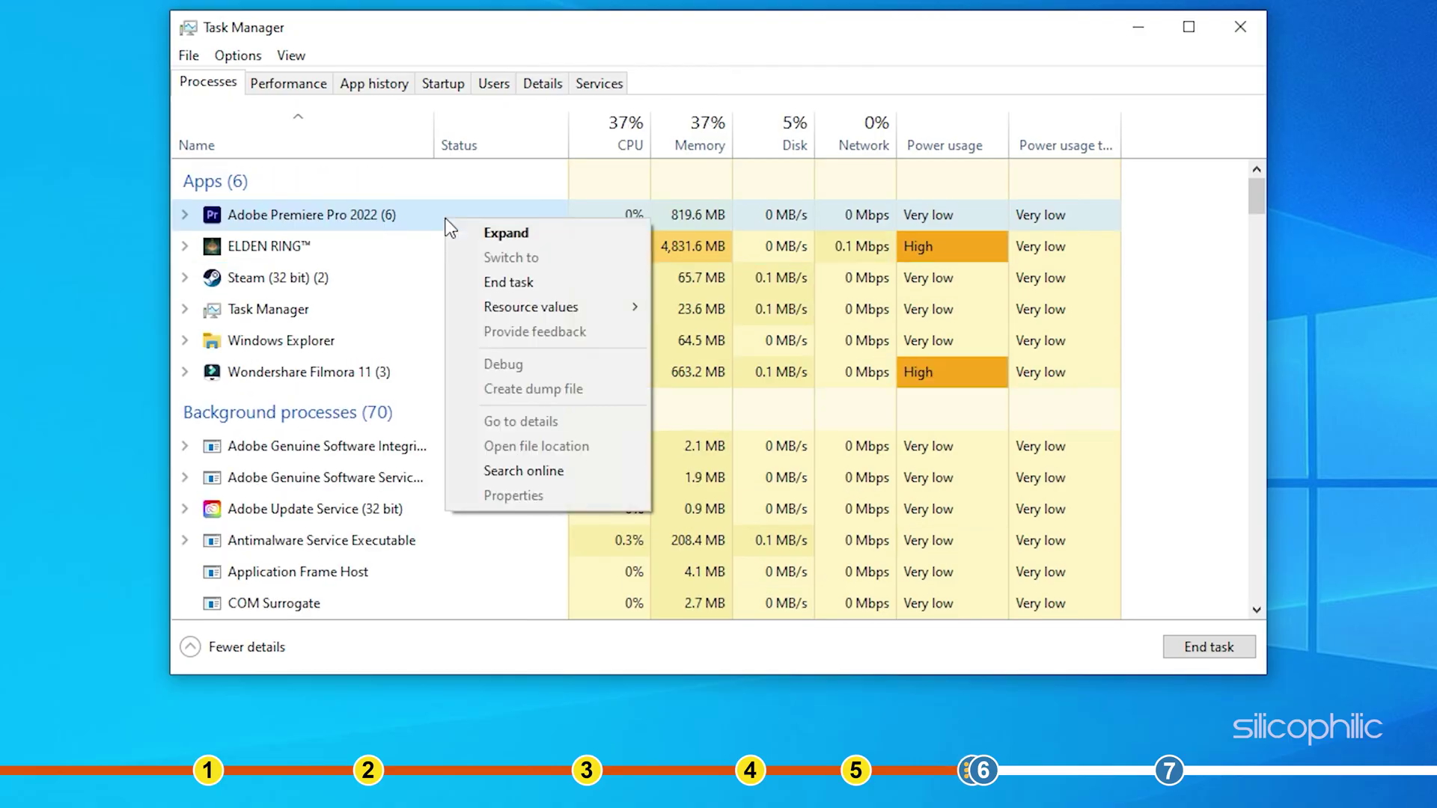
pyautogui.click(480, 284)
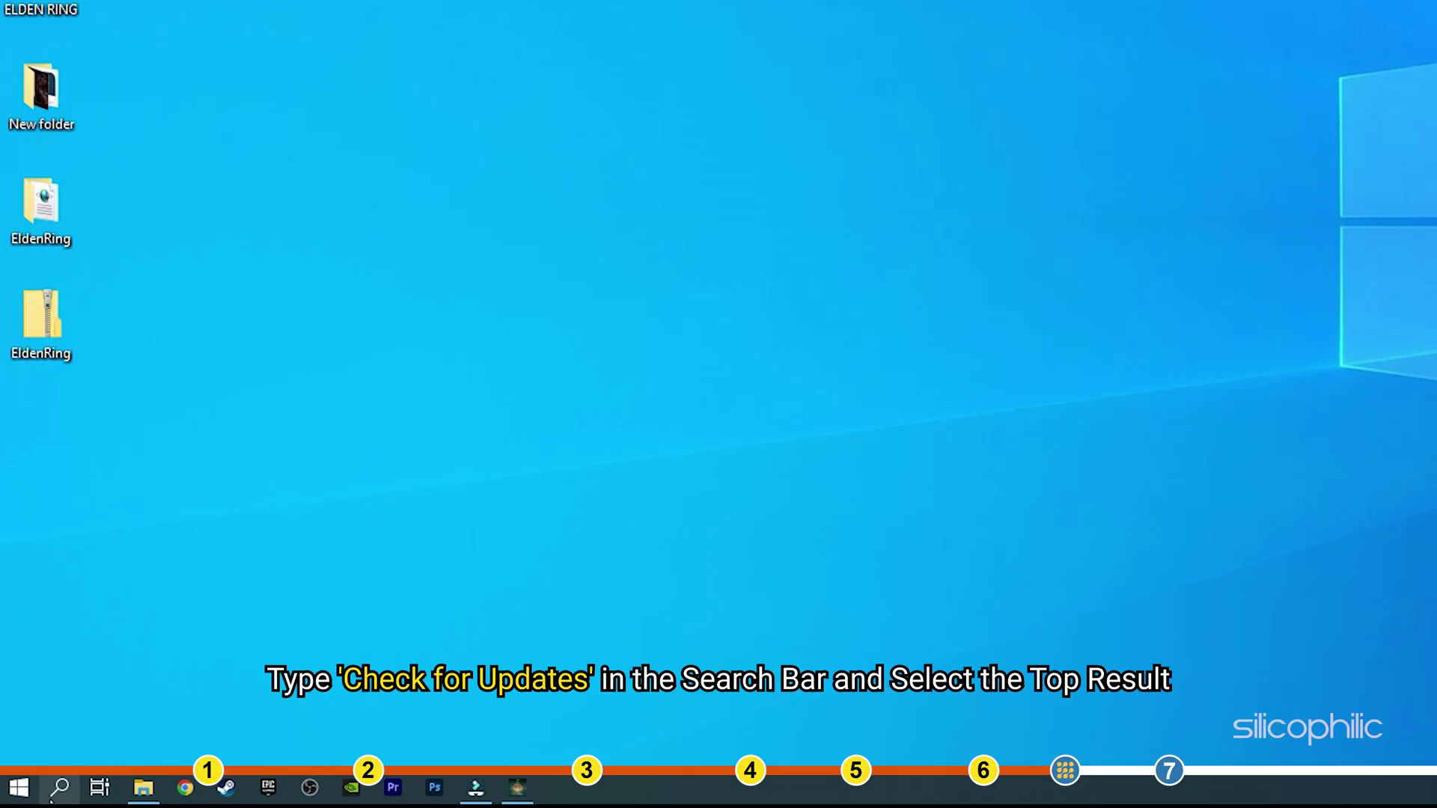
# Step: Search Windows for 'check for updates'
pyautogui.click(41, 796)
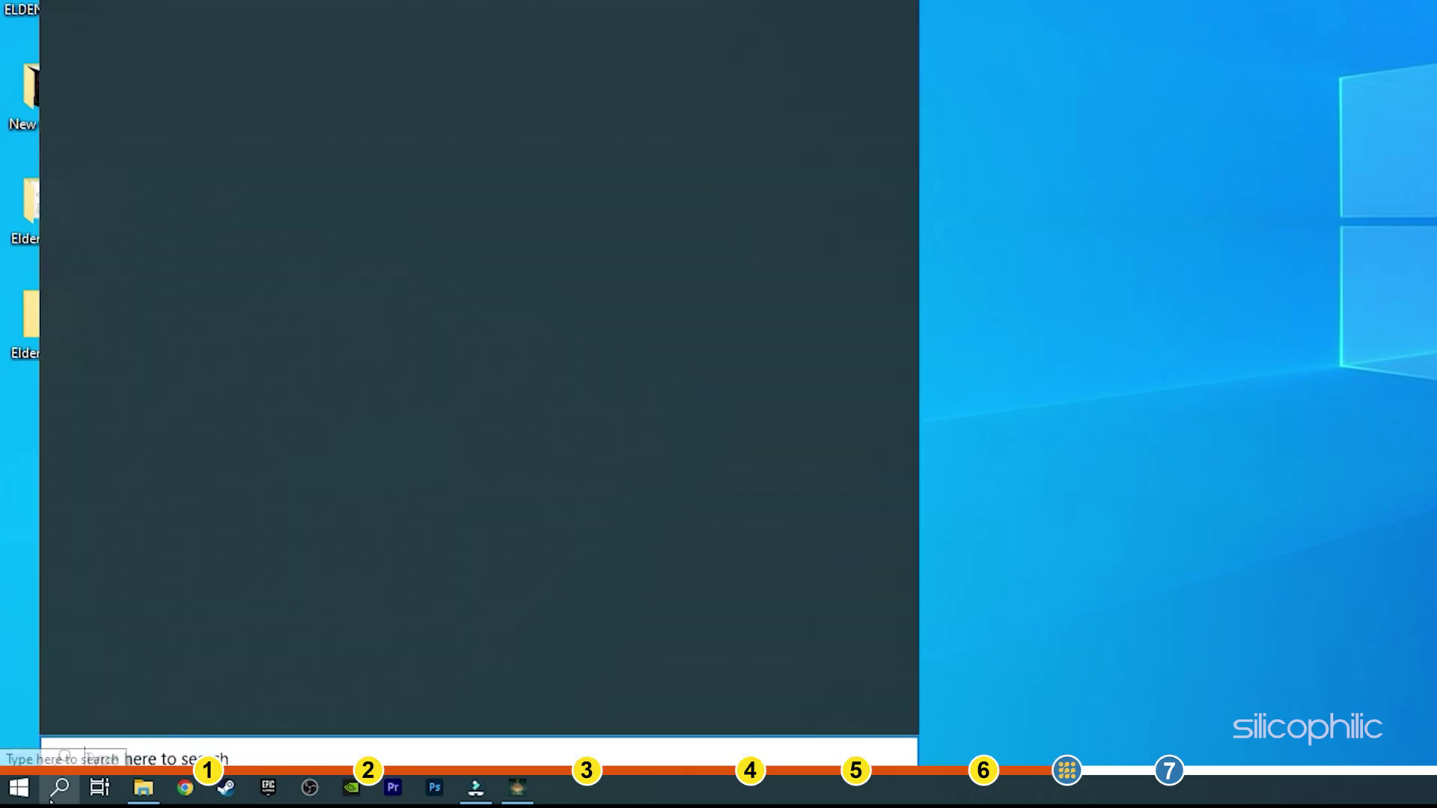
pyautogui.write('chec')
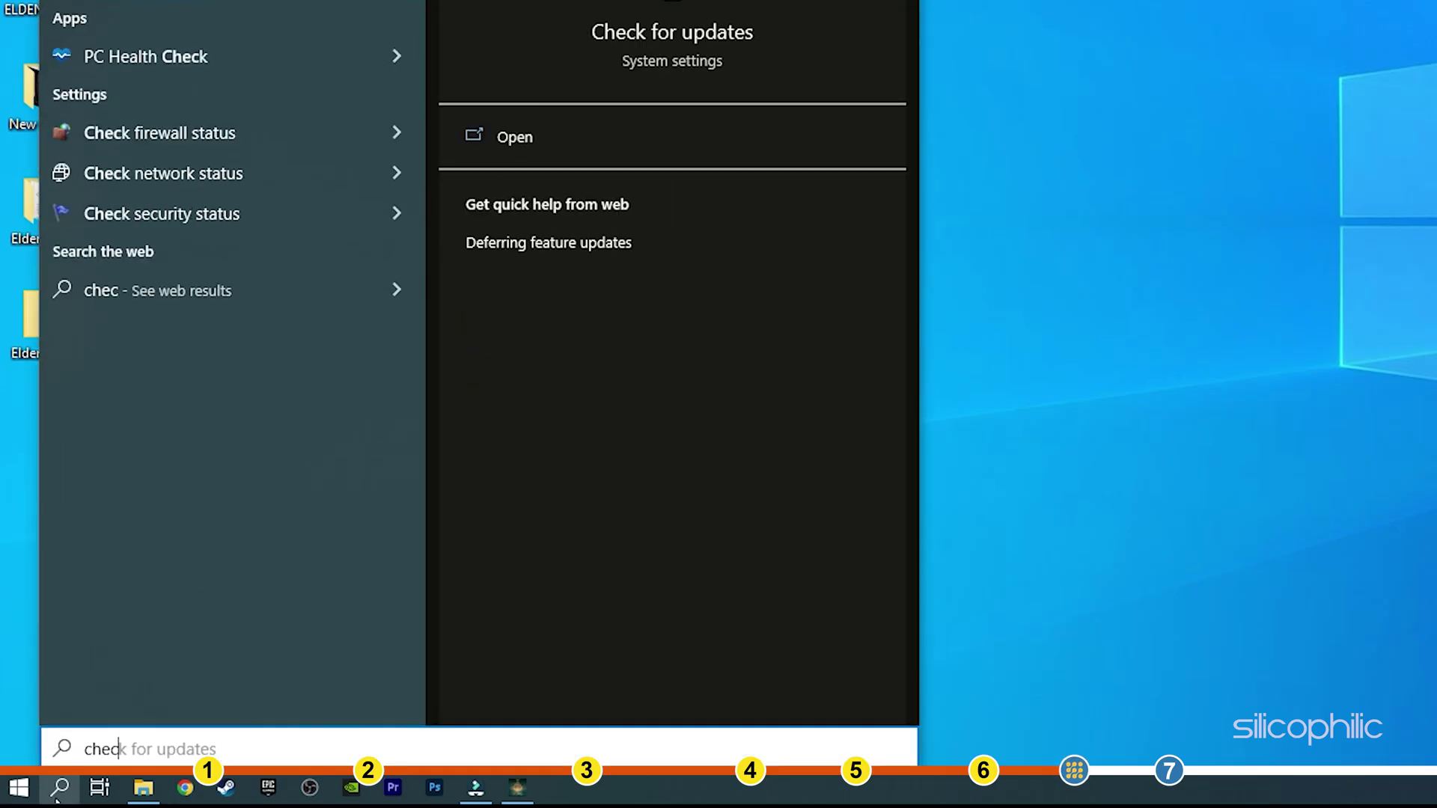
pyautogui.write('k')
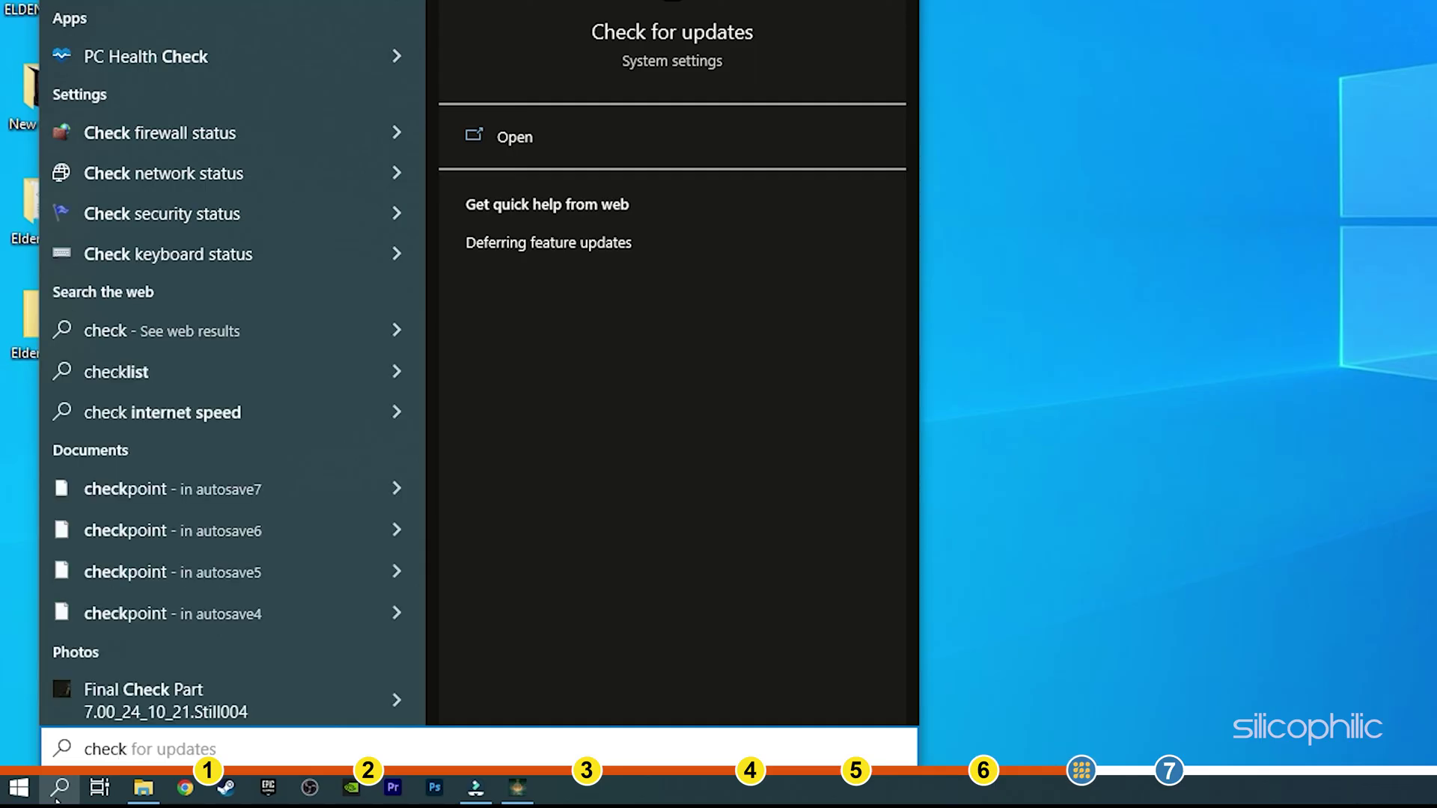
pyautogui.write(' for updates')
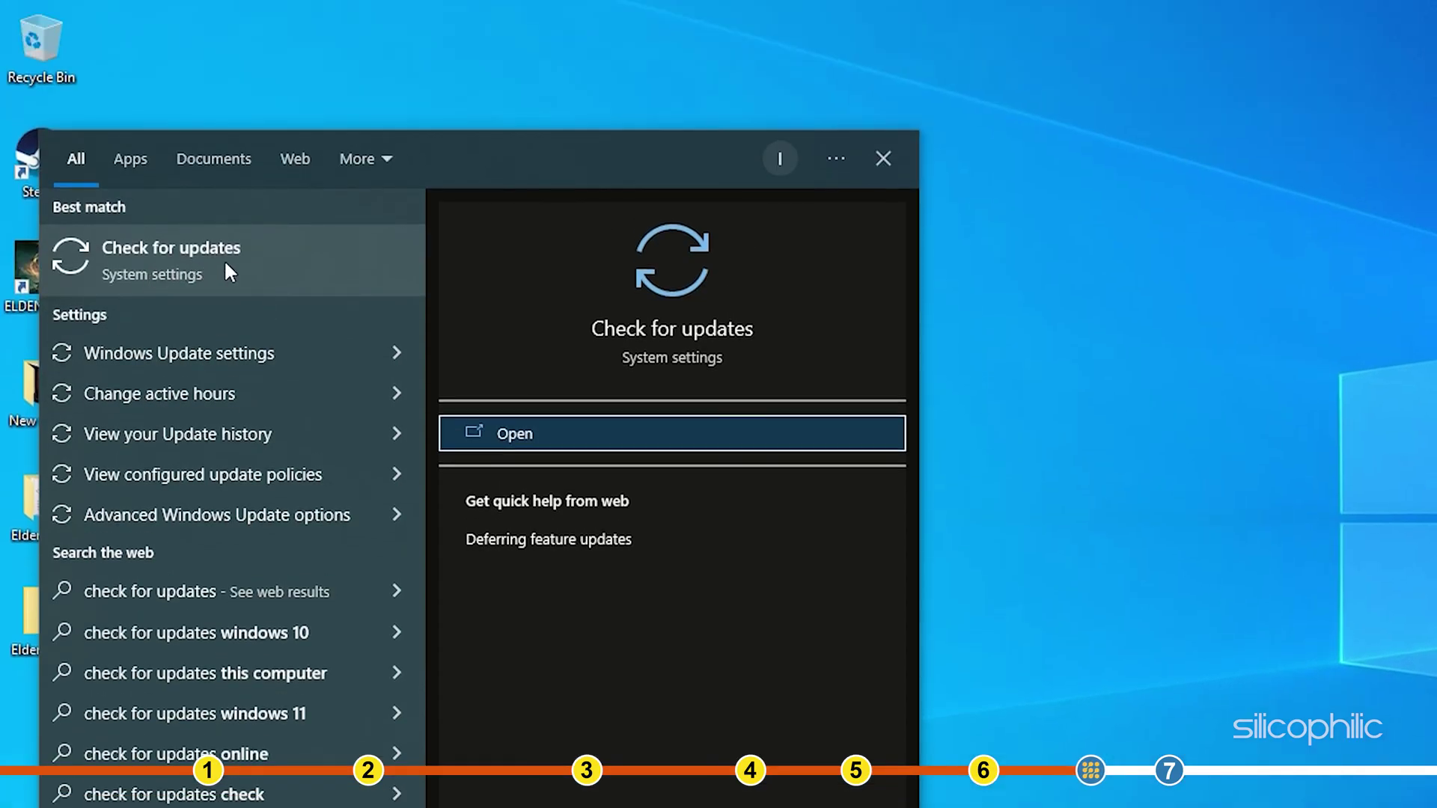
# Step: Run Check for updates on the Windows Update page, then close Settings
pyautogui.click(254, 264)
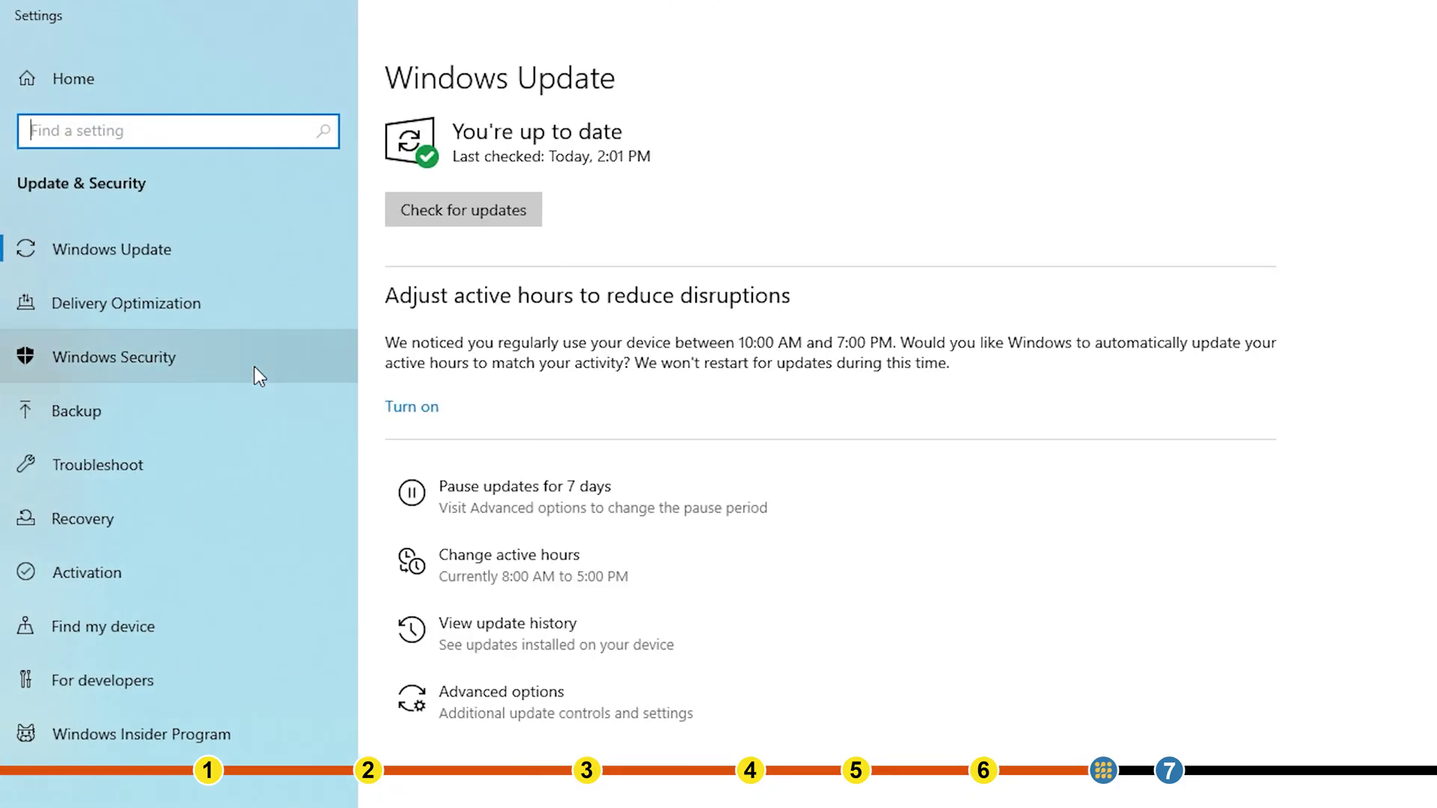
pyautogui.click(485, 221)
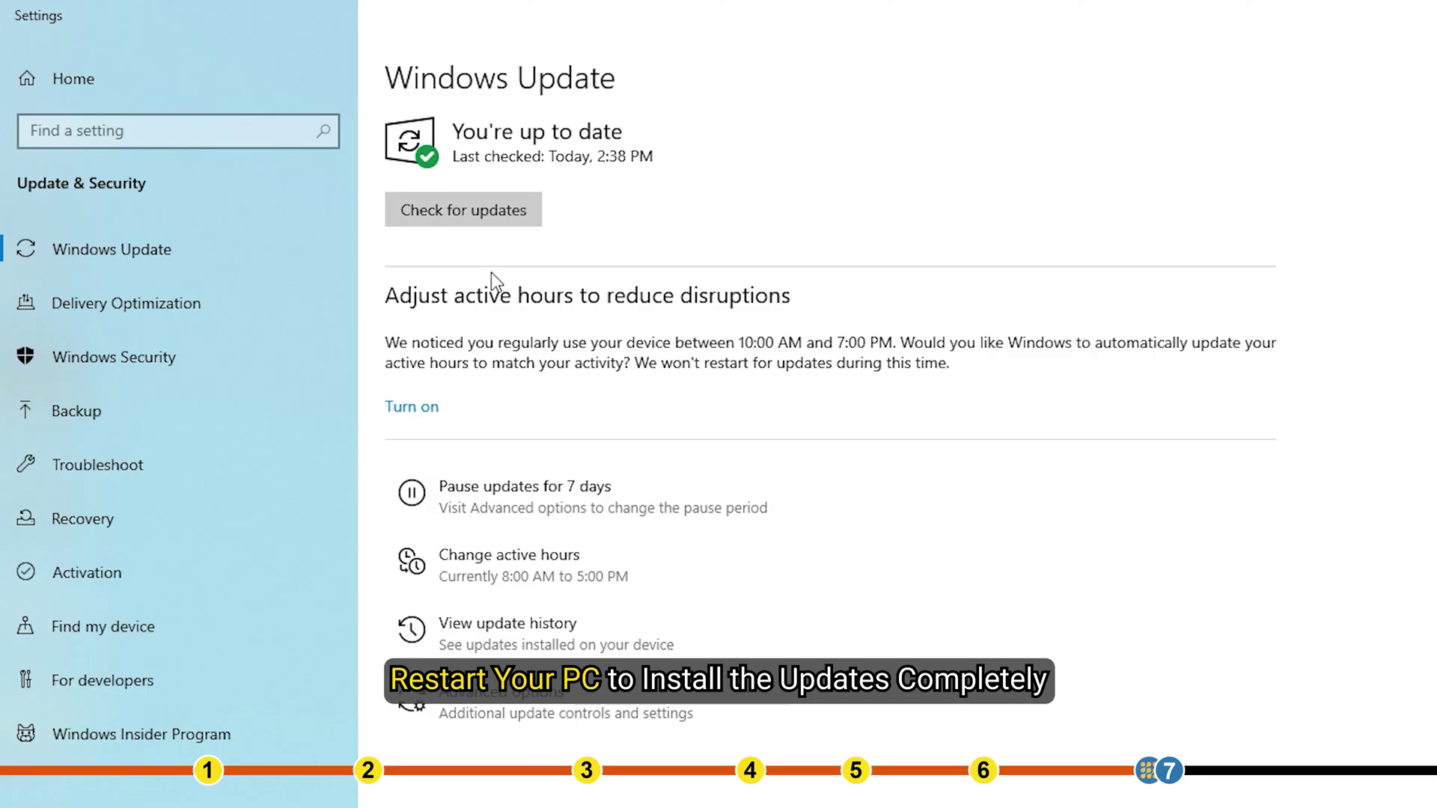
pyautogui.click(1421, 10)
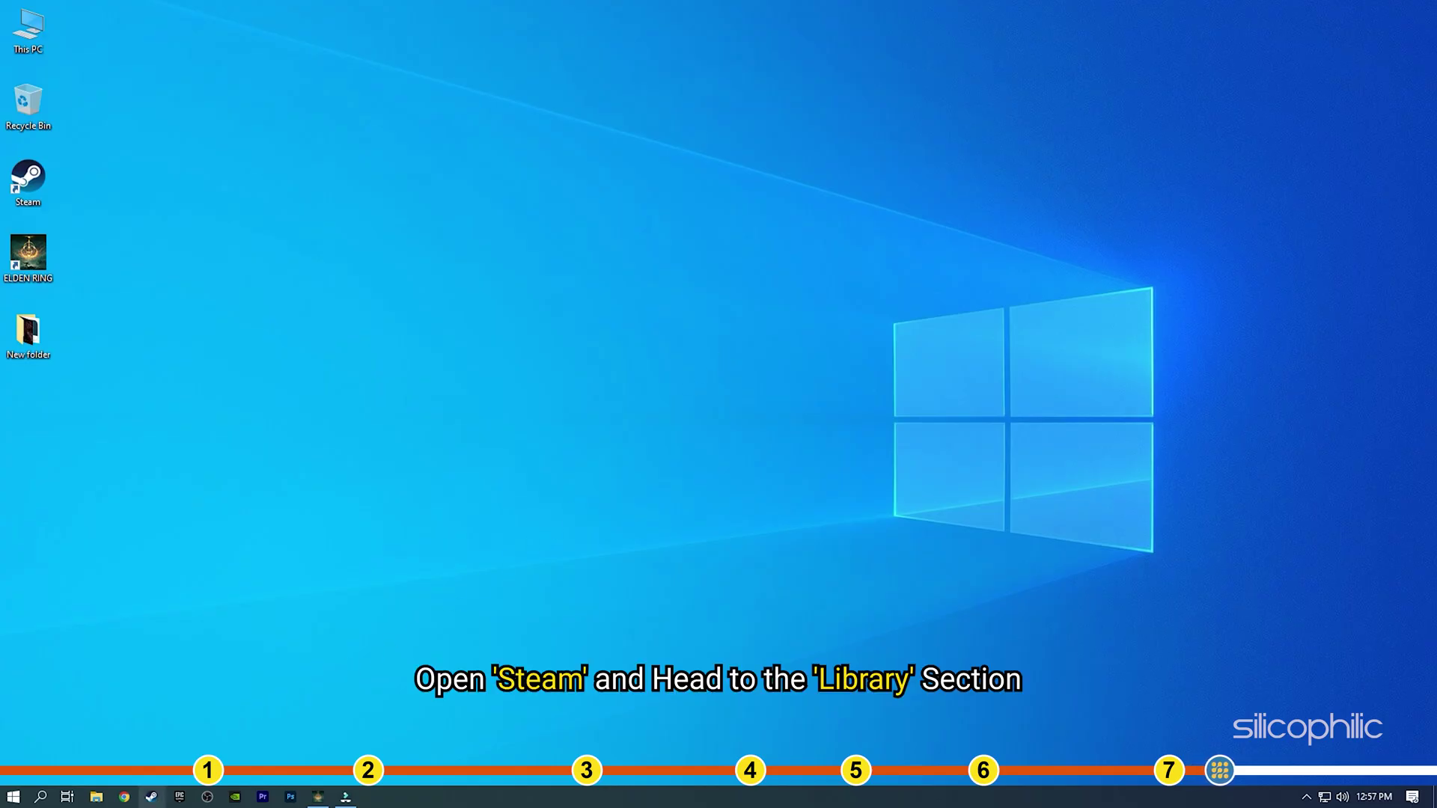
# Step: Choose Manage > Uninstall for ELDEN RING in the Steam library
pyautogui.click(151, 797)
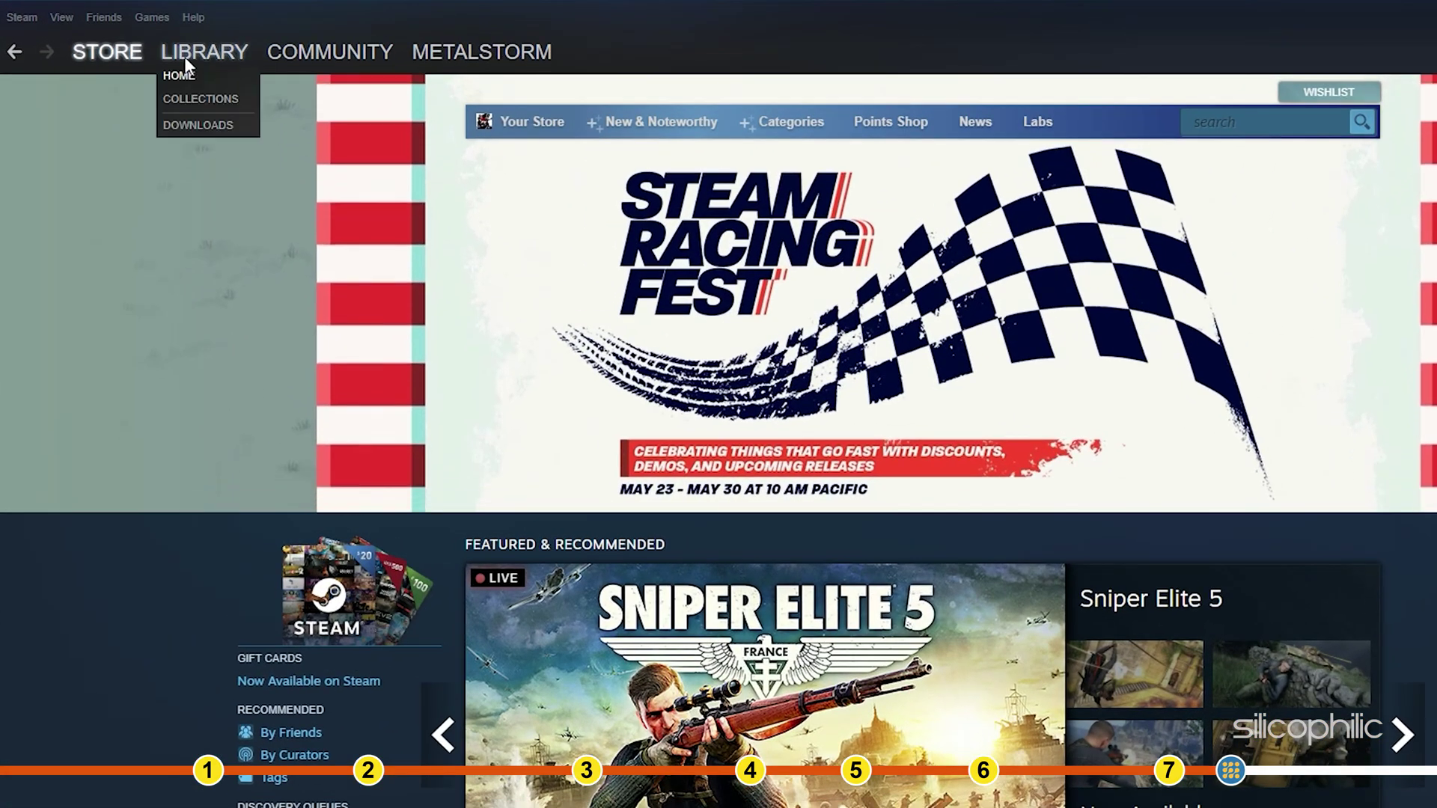
pyautogui.click(188, 53)
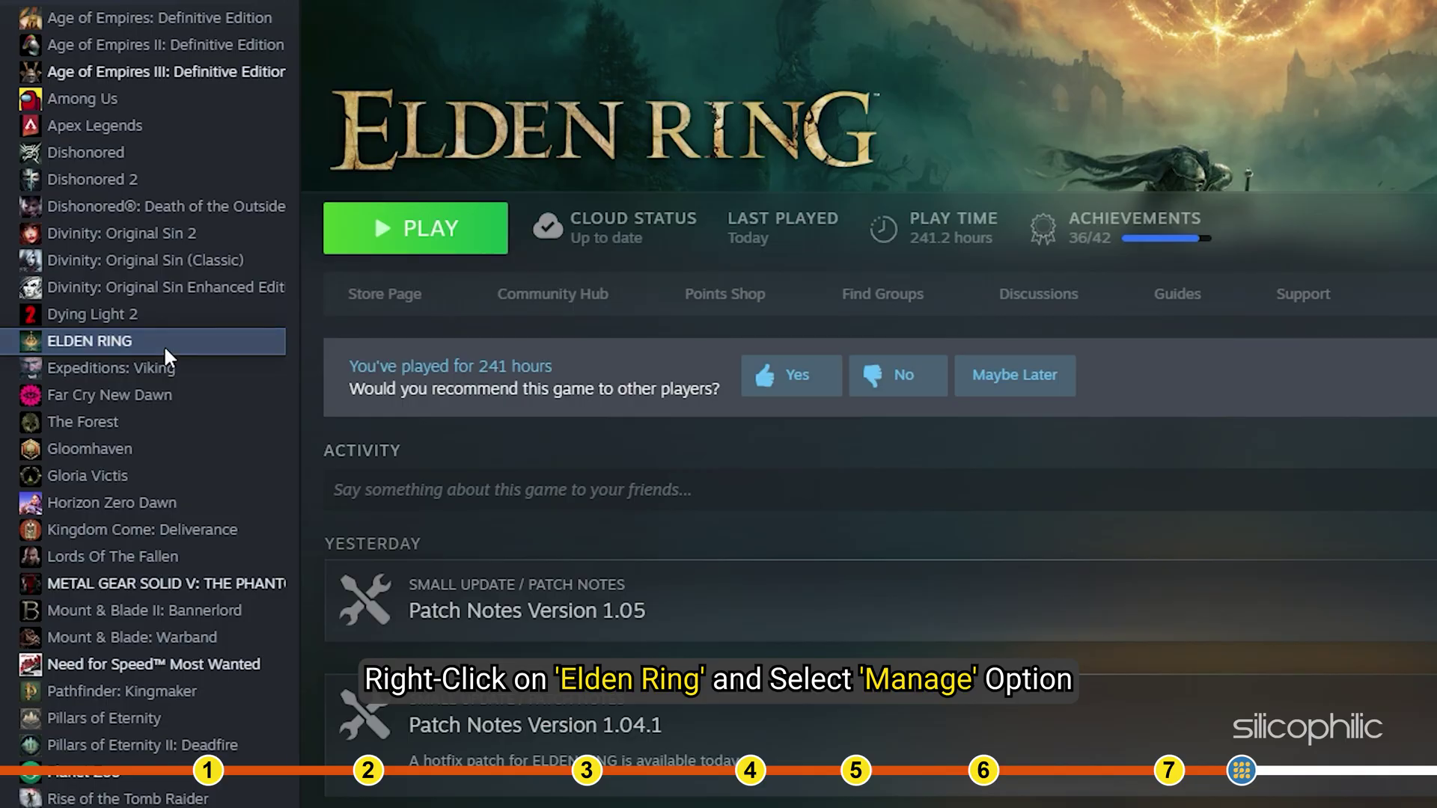
pyautogui.rightClick(163, 345)
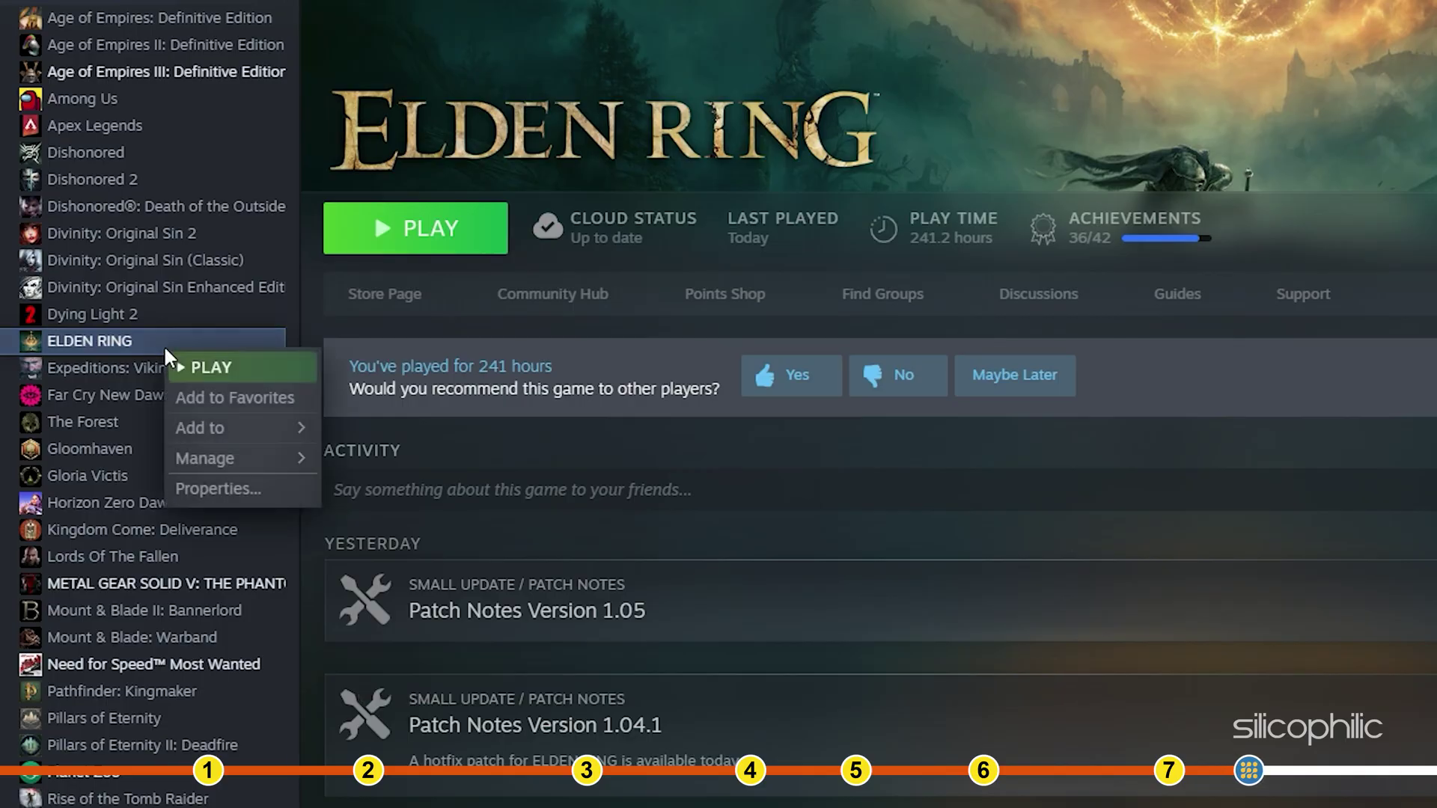
pyautogui.moveTo(216, 456)
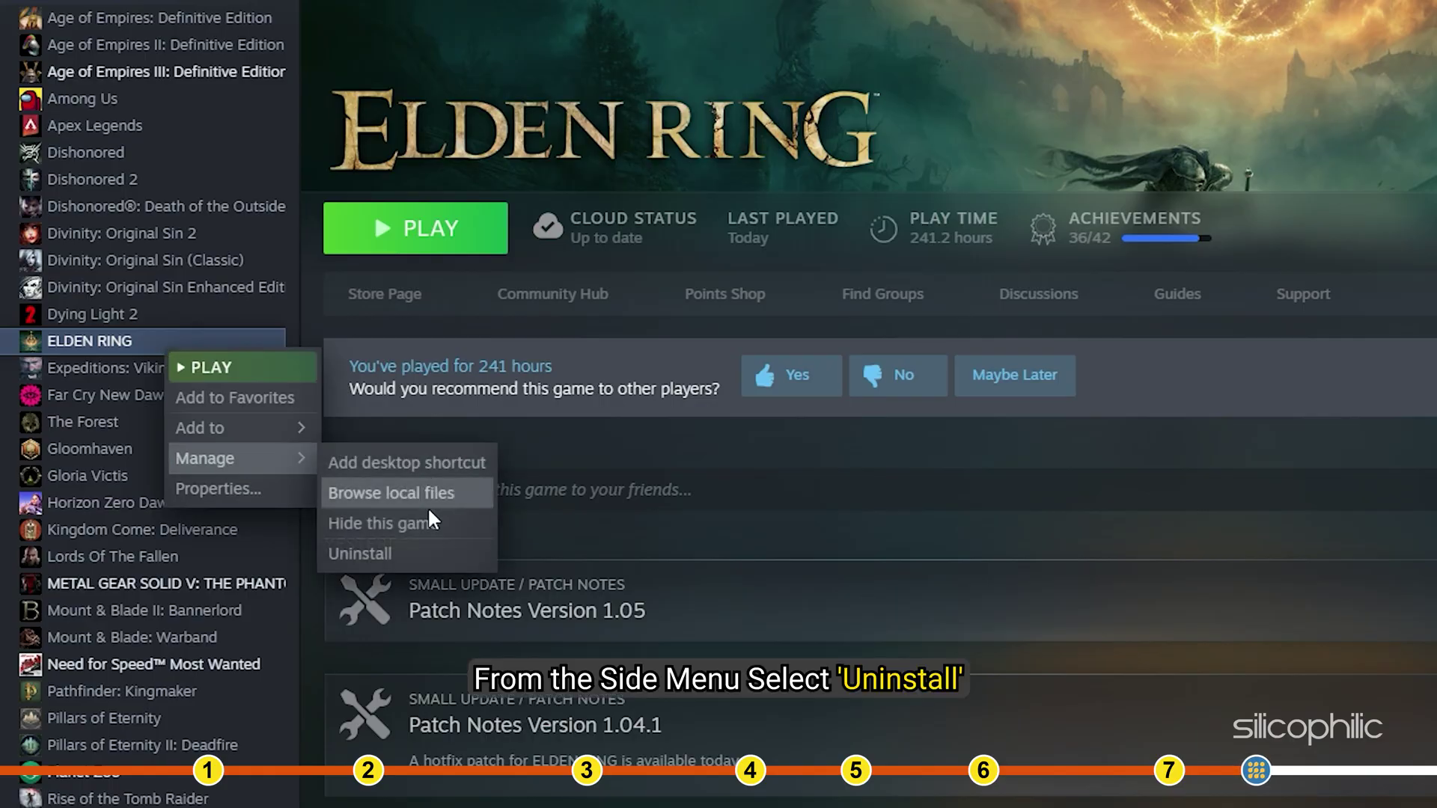
pyautogui.click(424, 552)
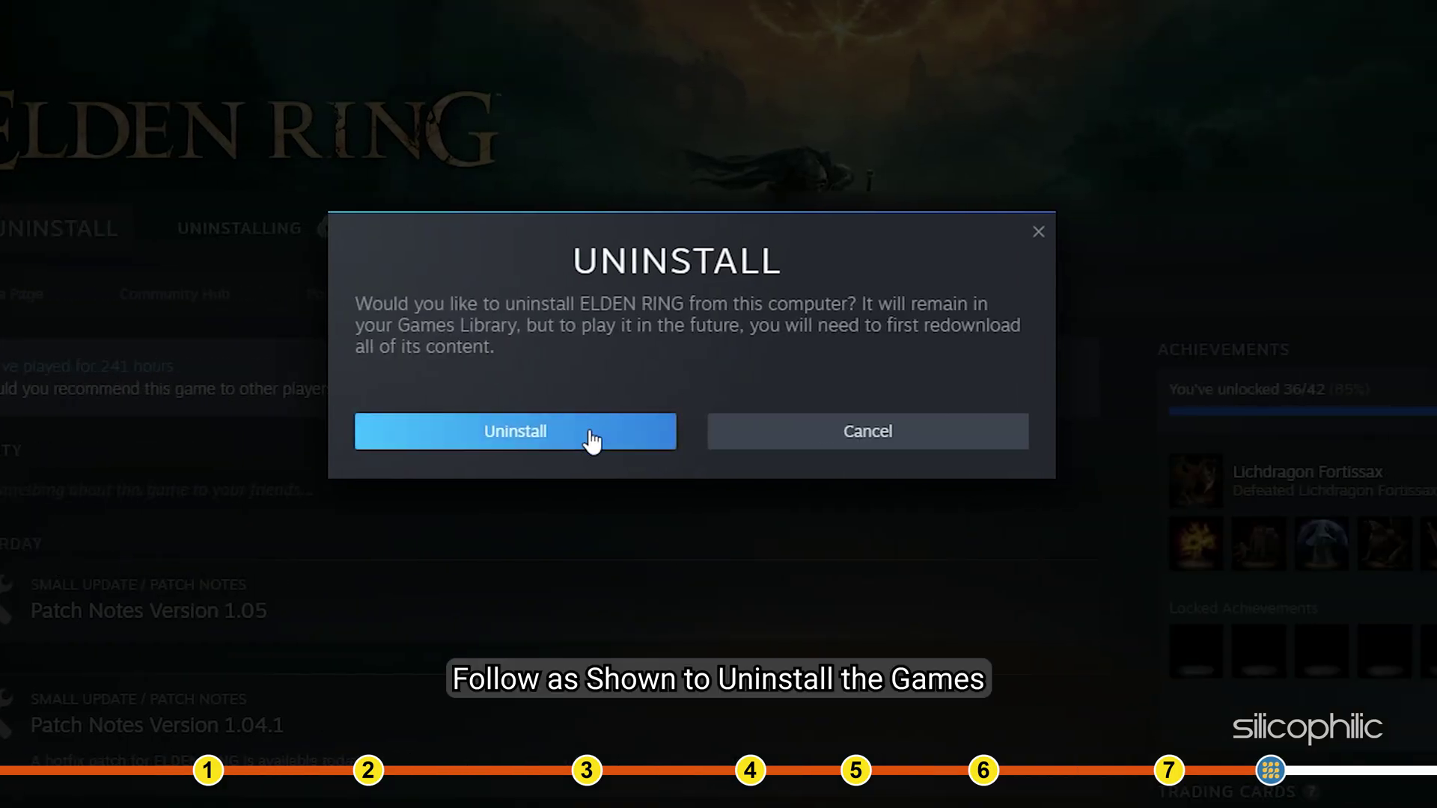
# Step: Confirm the ELDEN RING uninstall, then reinstall it with both shortcuts under C:\Program Files (x86)\Steam
pyautogui.click(591, 440)
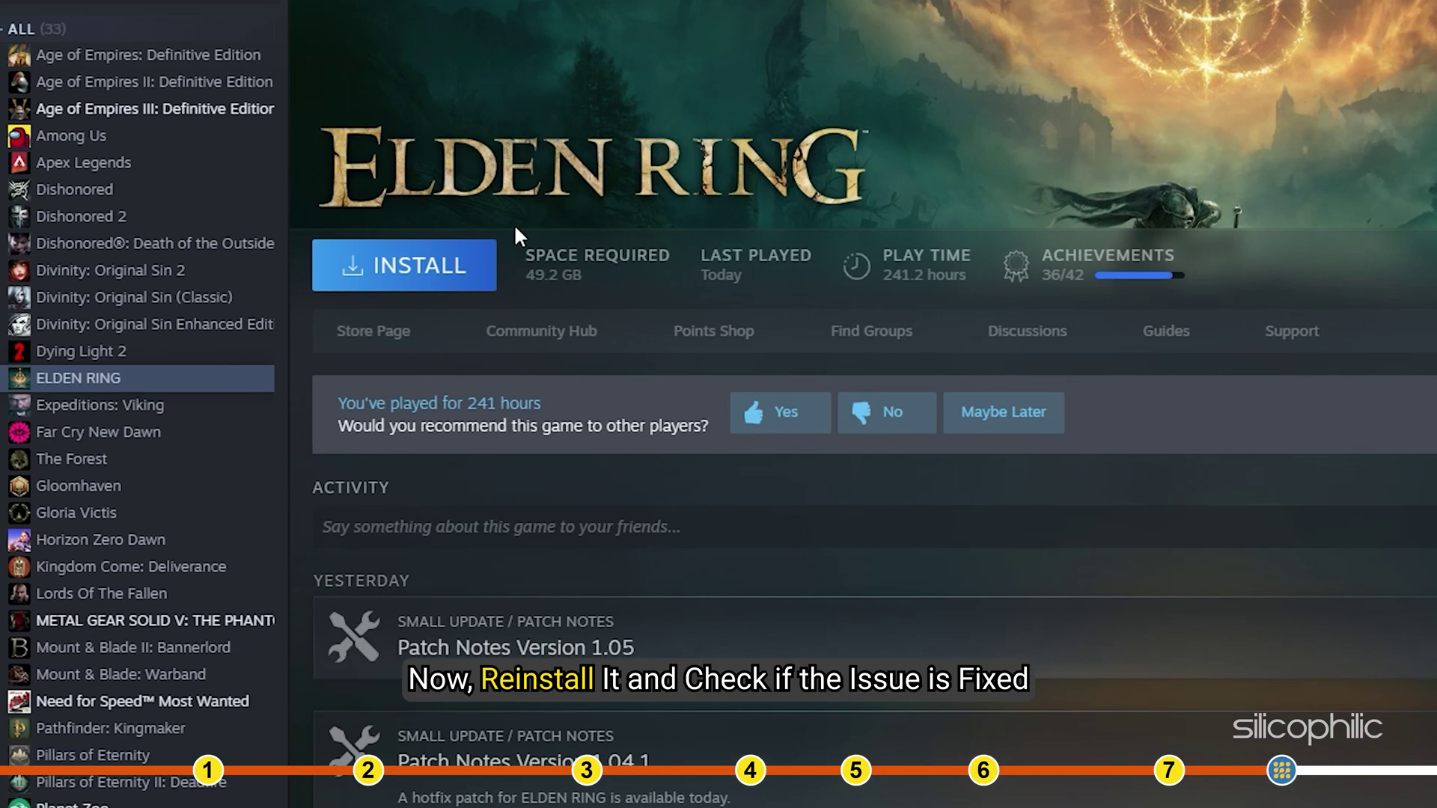
pyautogui.click(474, 282)
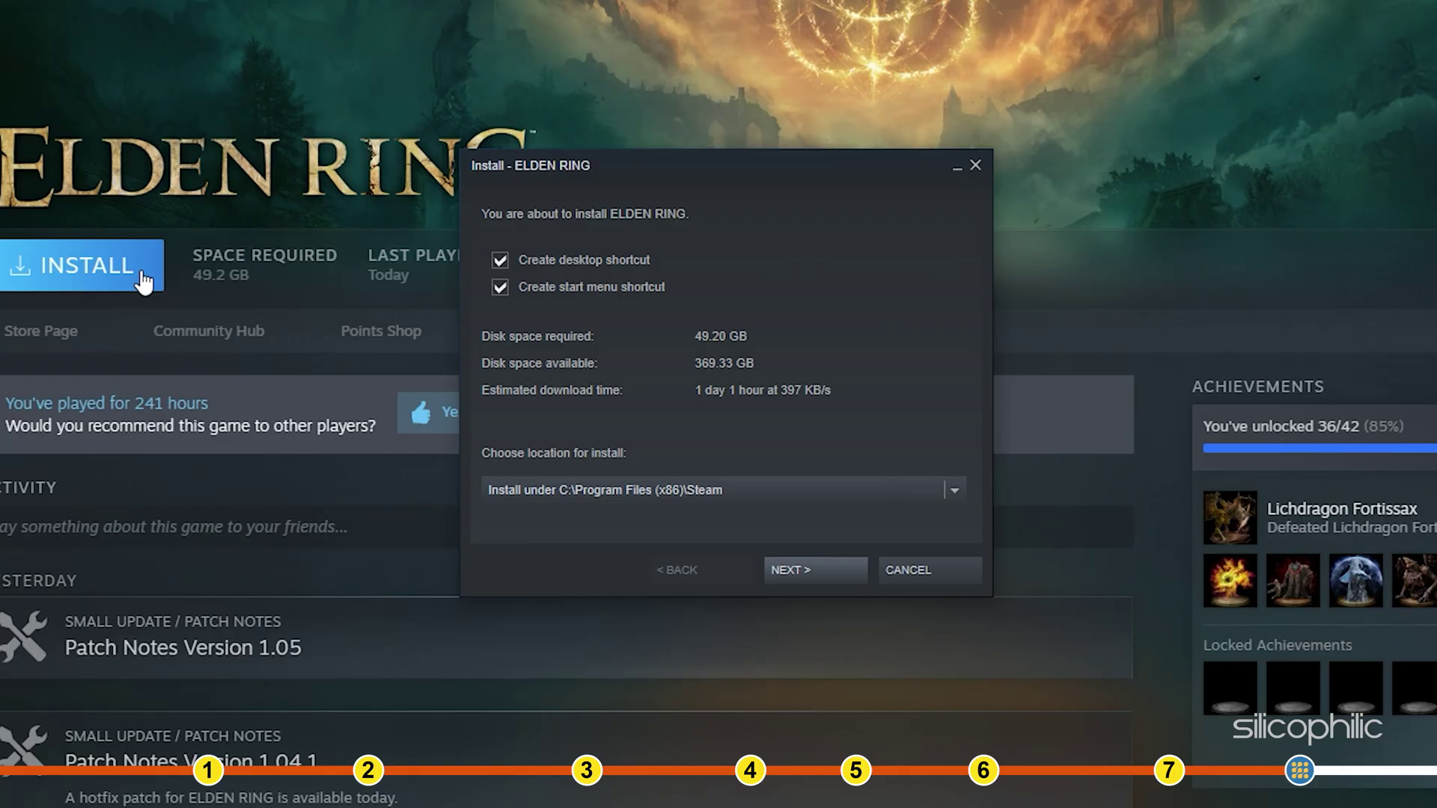
pyautogui.click(812, 566)
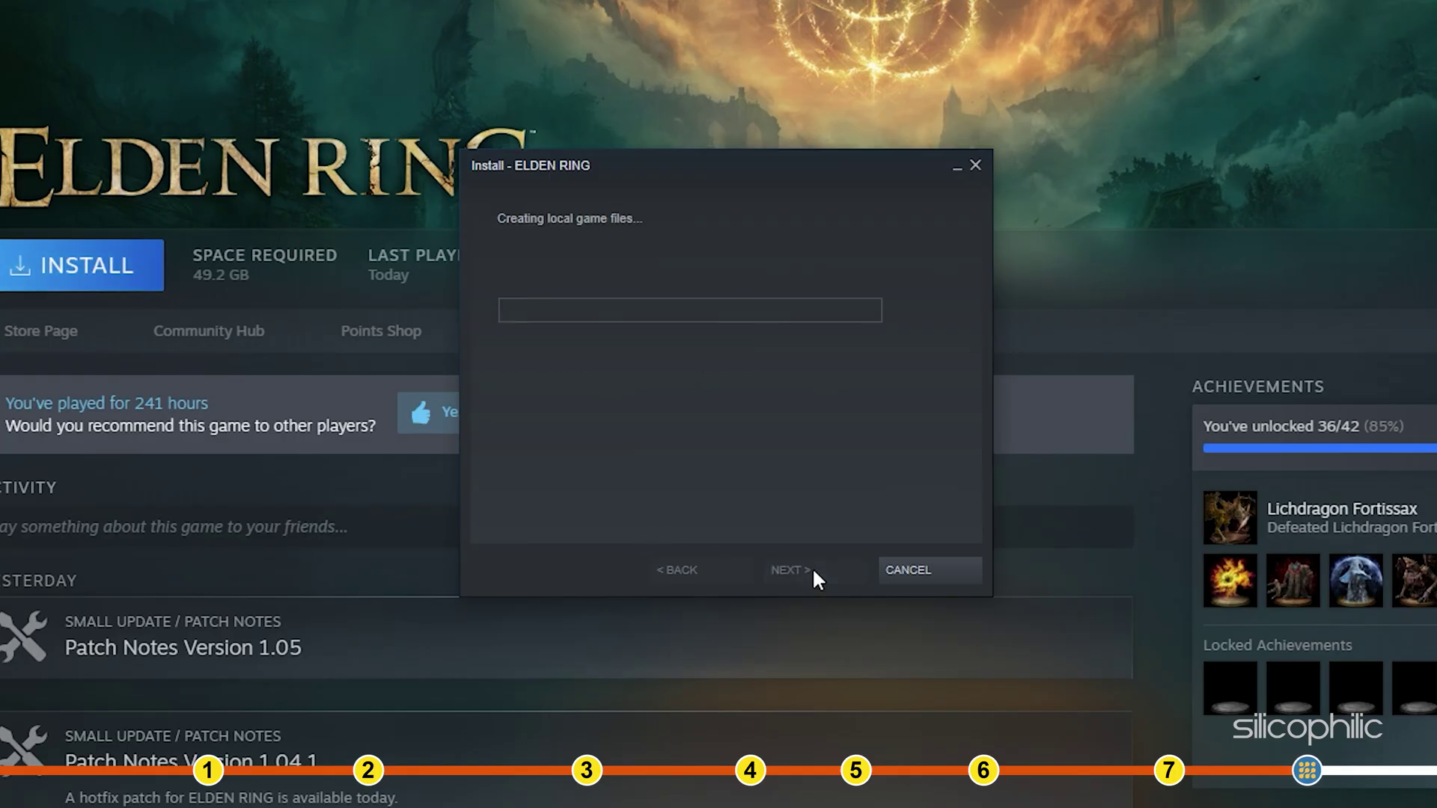